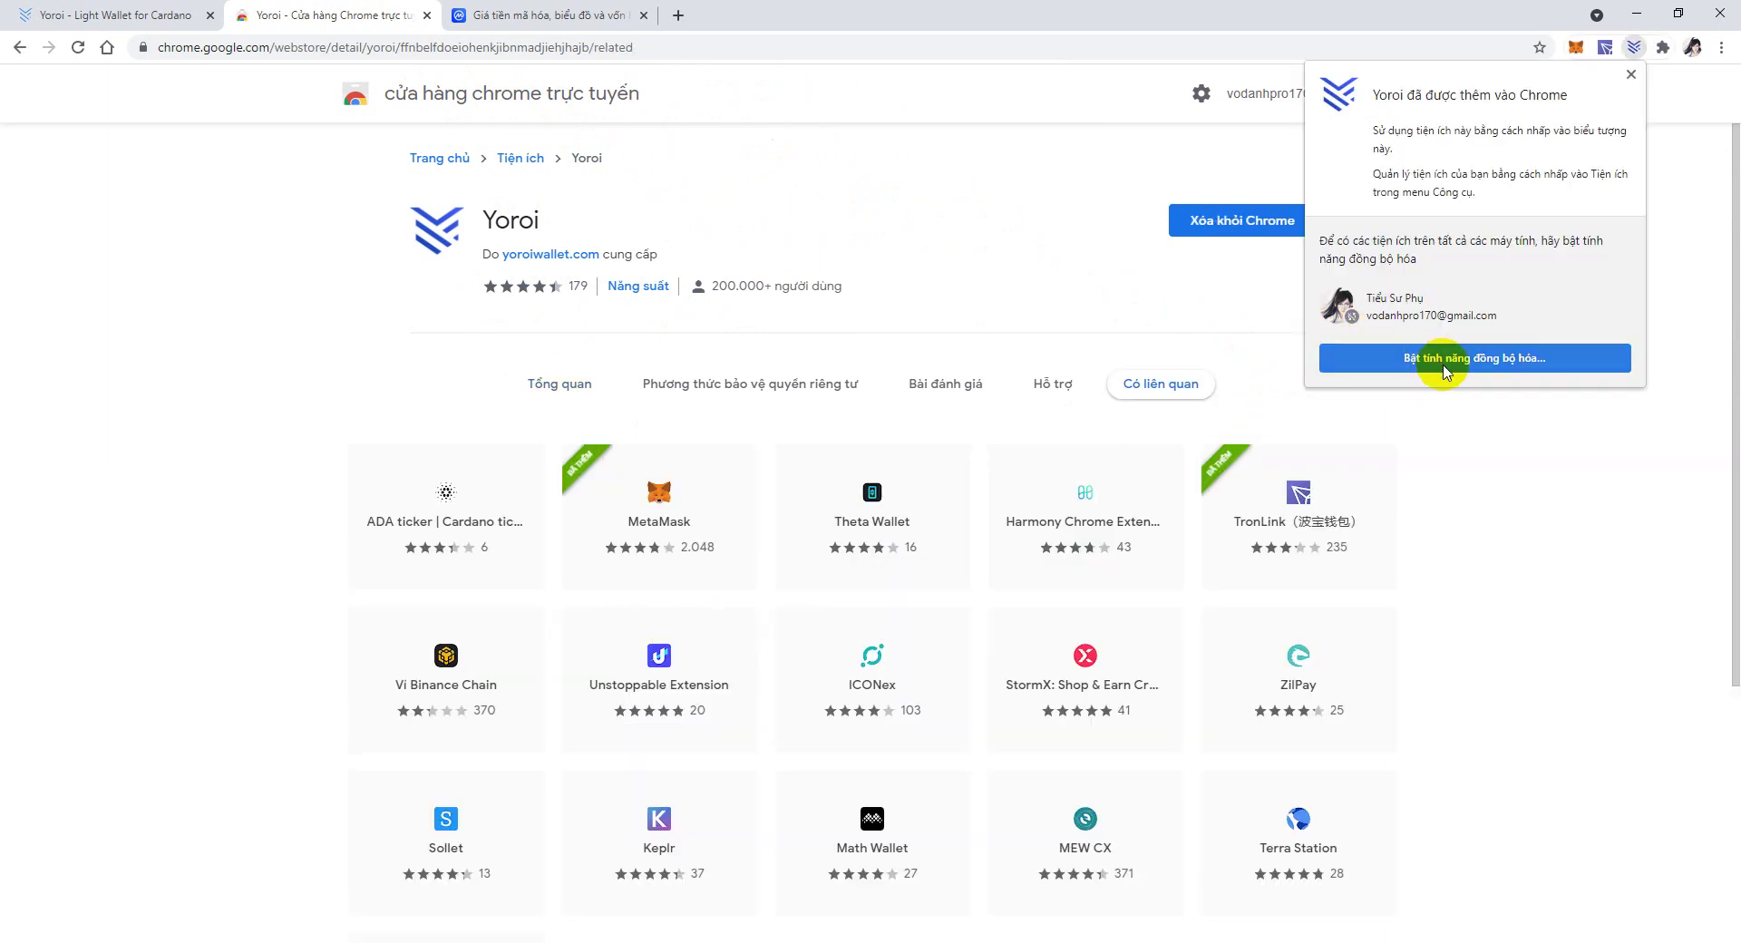
Dismiss the notice confirming Yoroi was added to Chrome.
click(1592, 479)
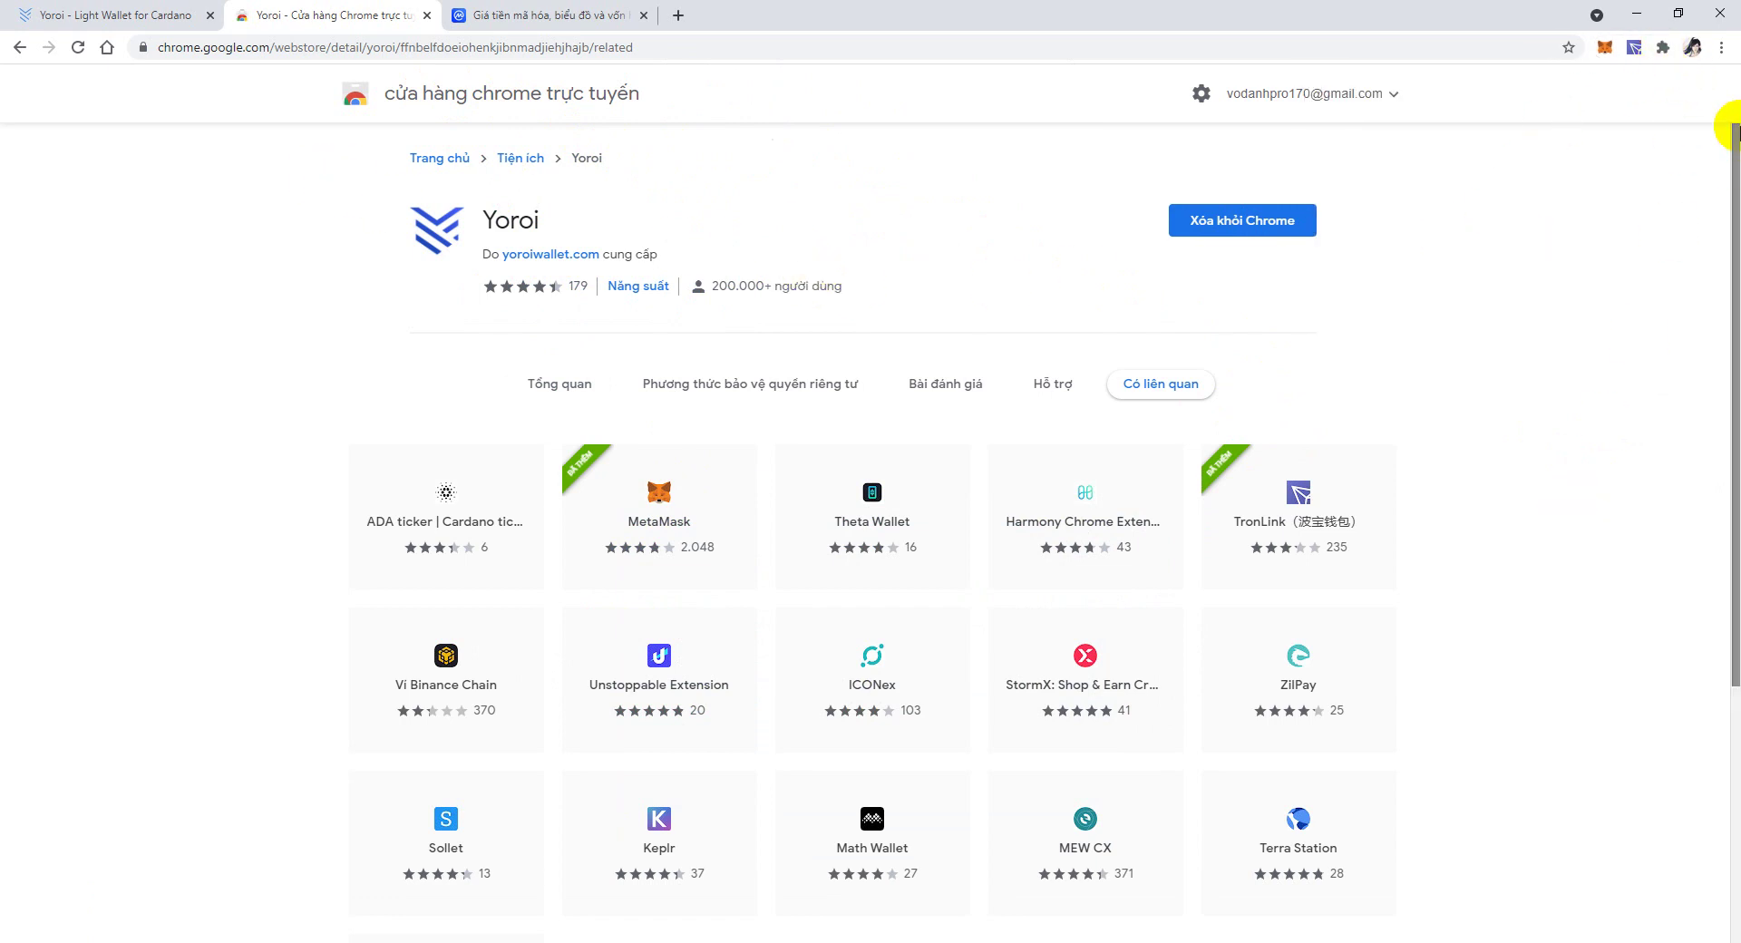
Pin Yoroi to the Chrome toolbar and launch the wallet in a new tab.
click(1660, 51)
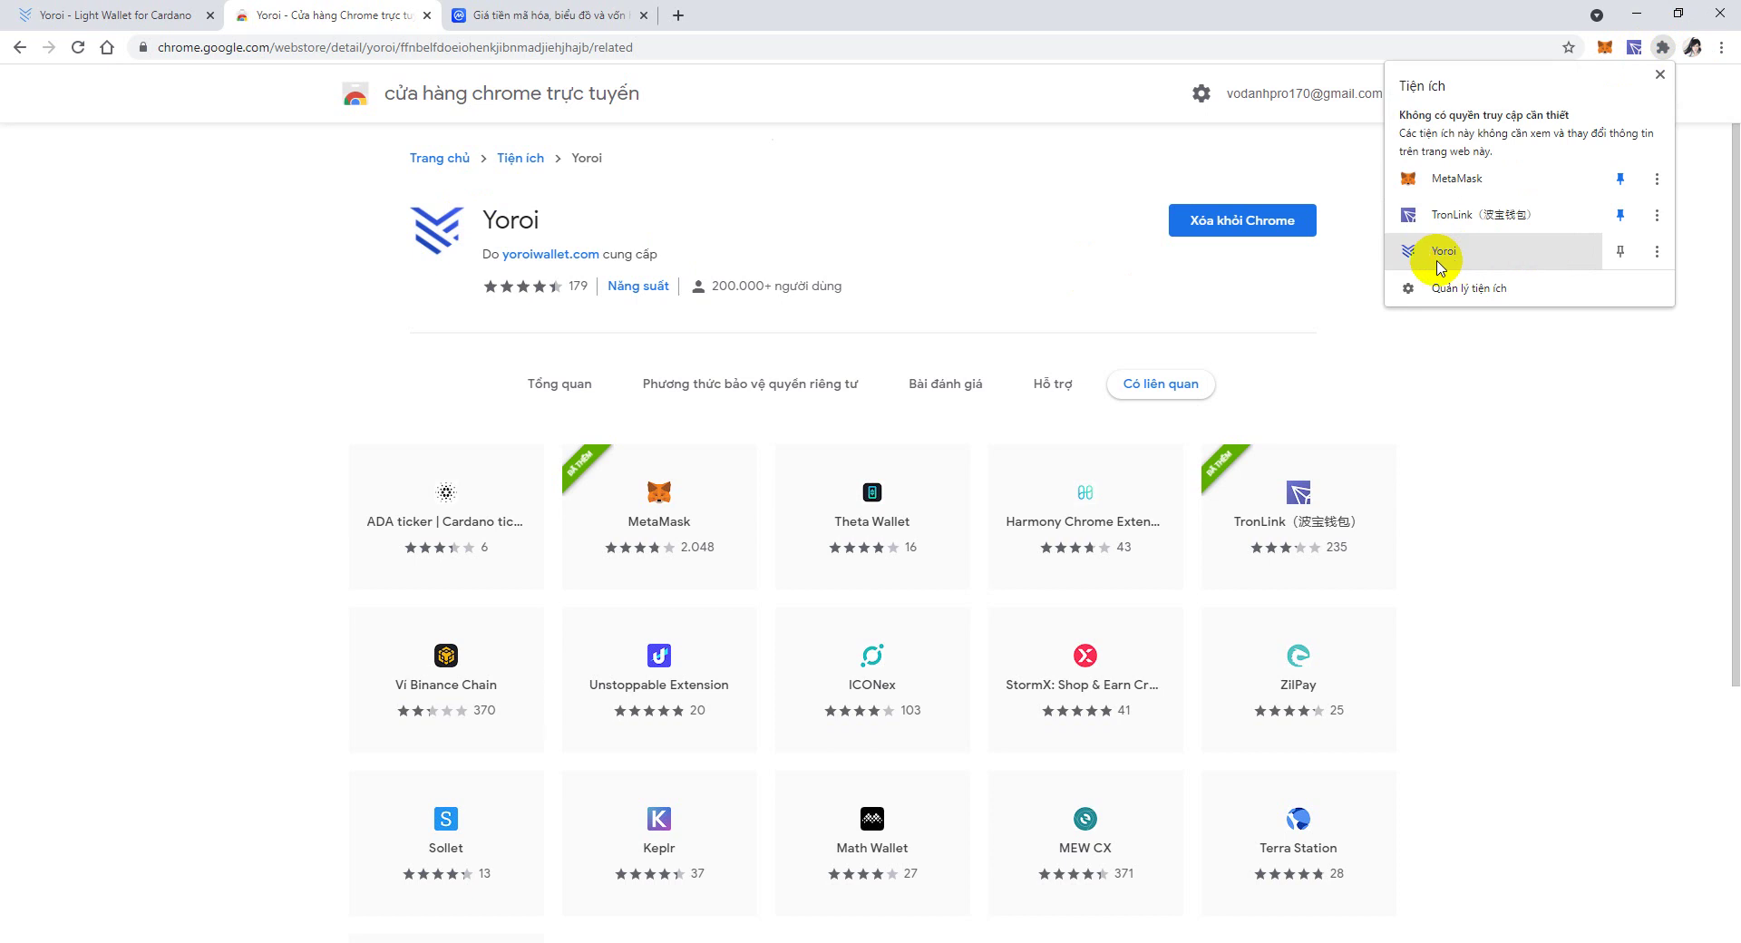
click(1620, 252)
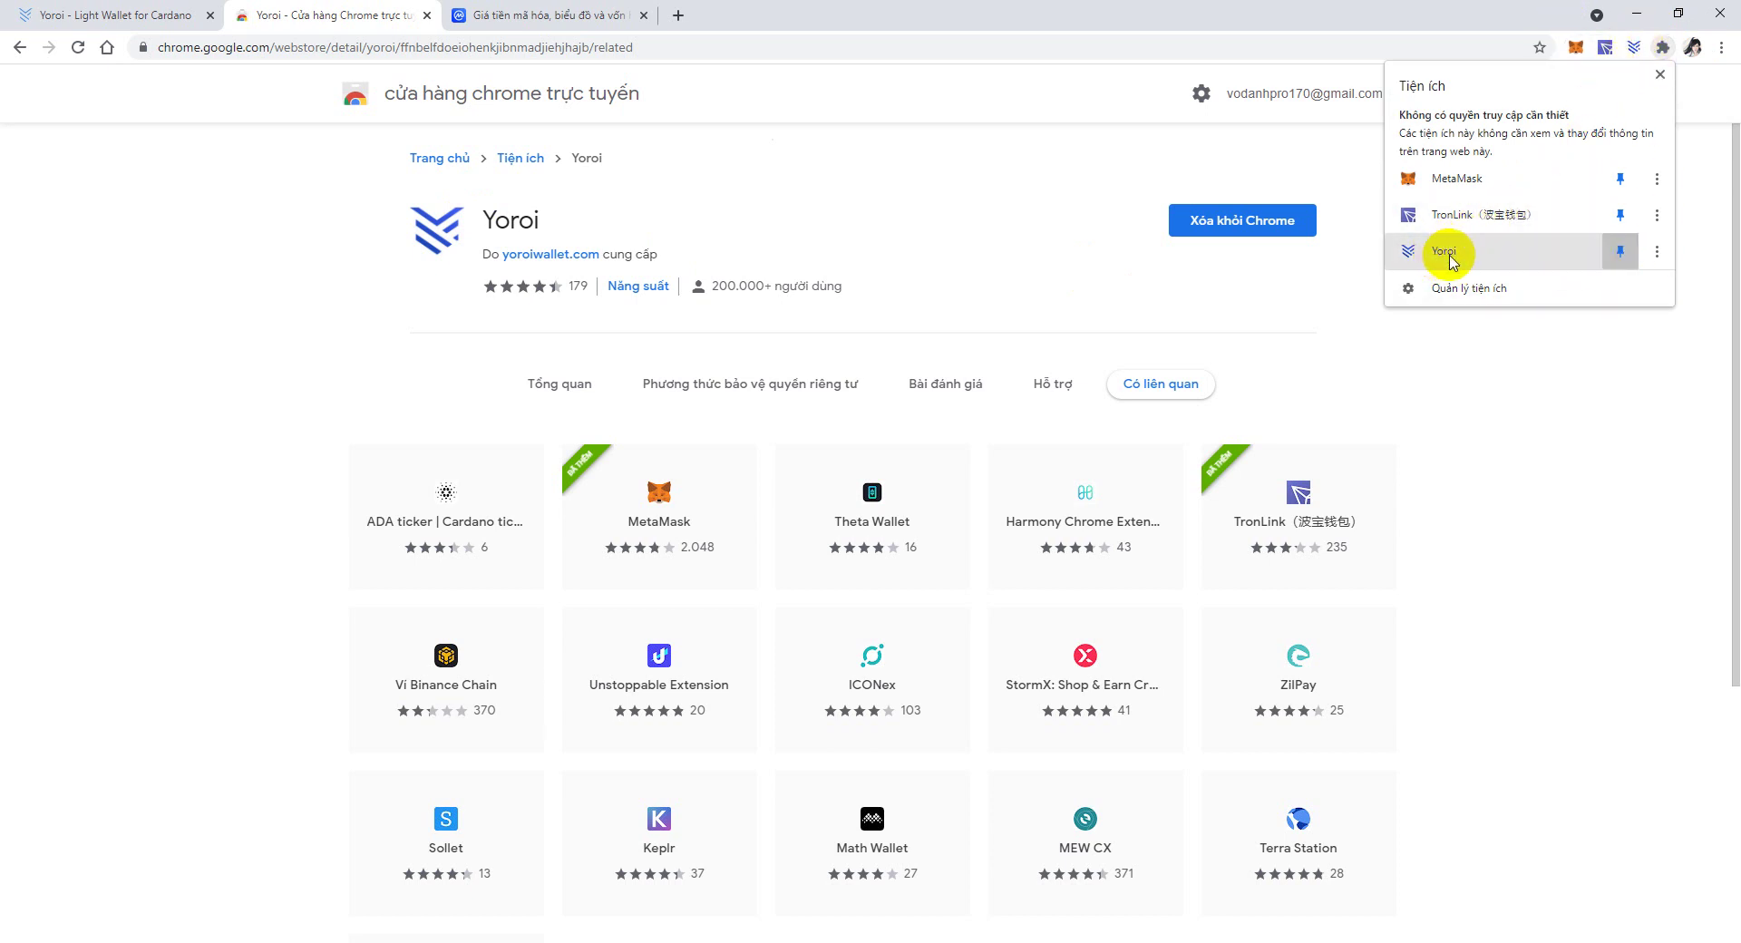
click(1373, 143)
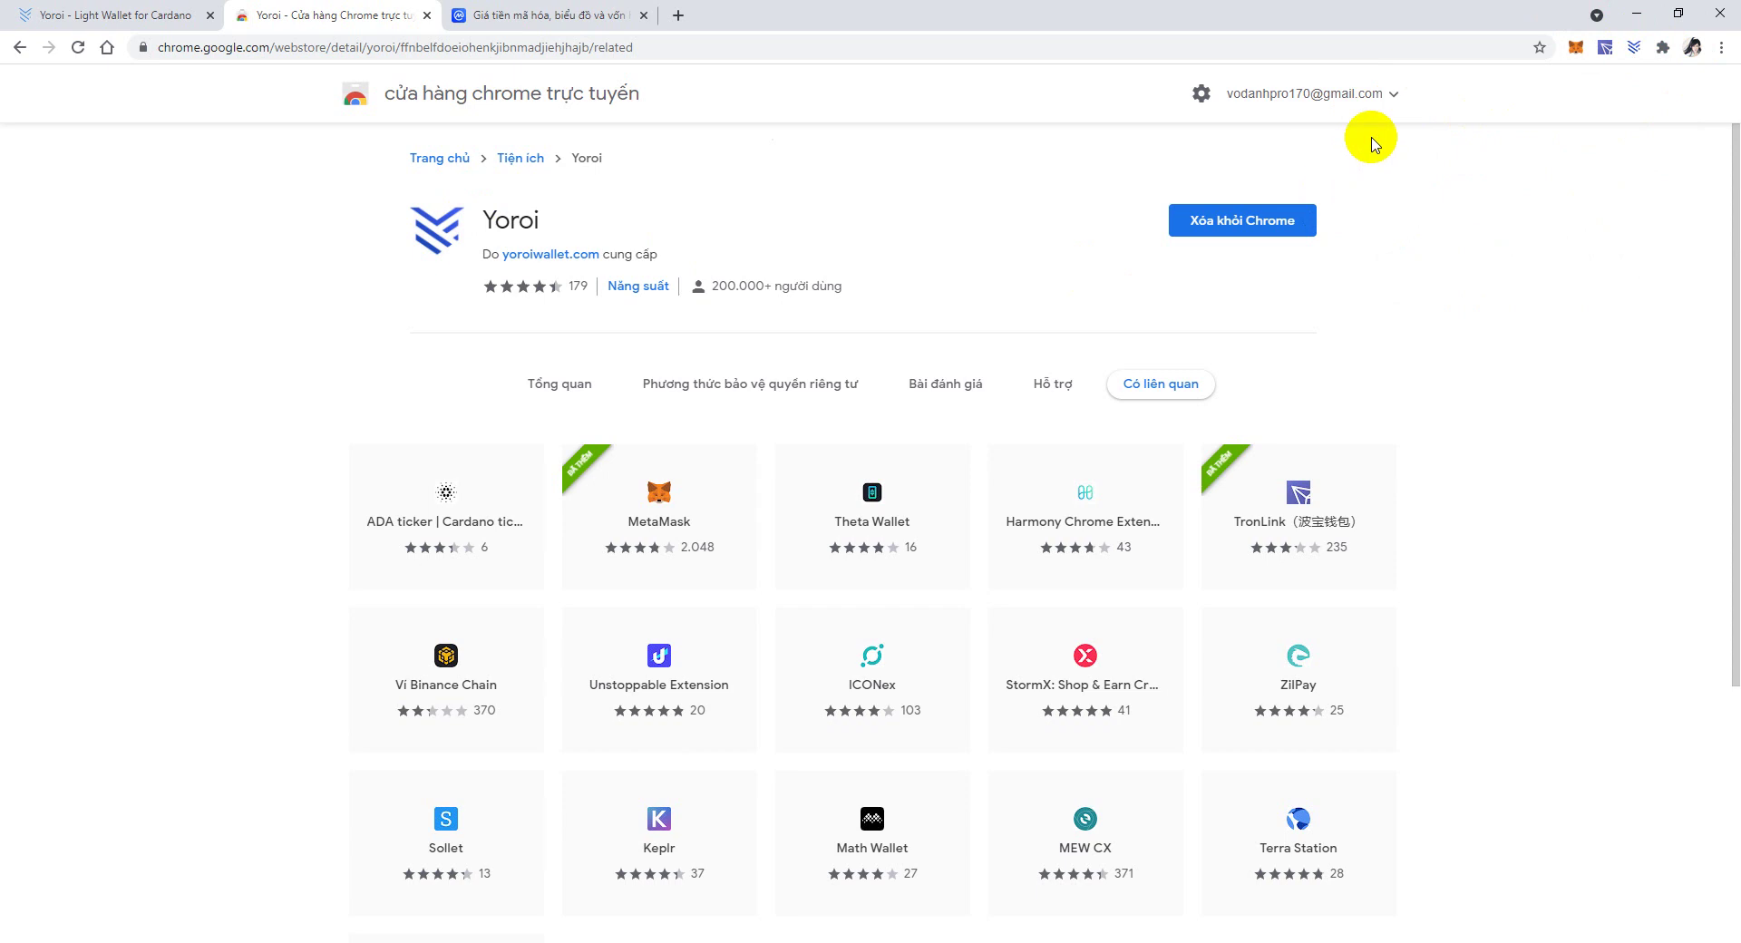
click(1632, 50)
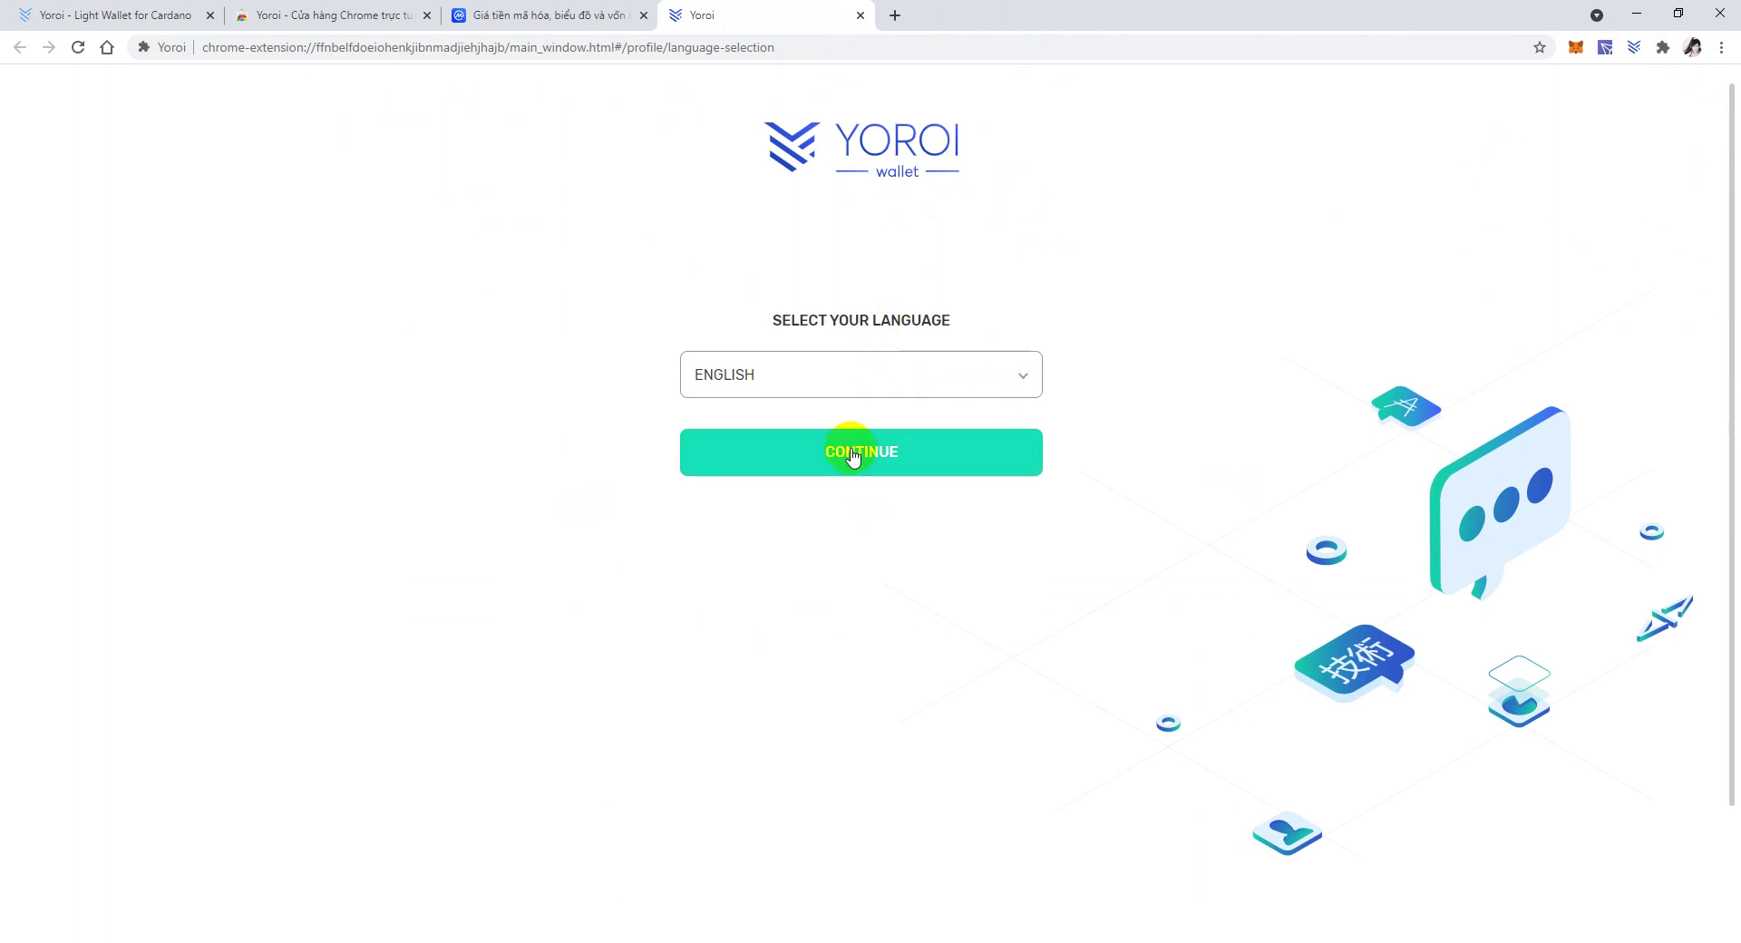
Keep English as Yoroi's interface language and move on to the terms.
click(798, 376)
scroll(934, 503, down, 1)
scroll(935, 525, down, 1)
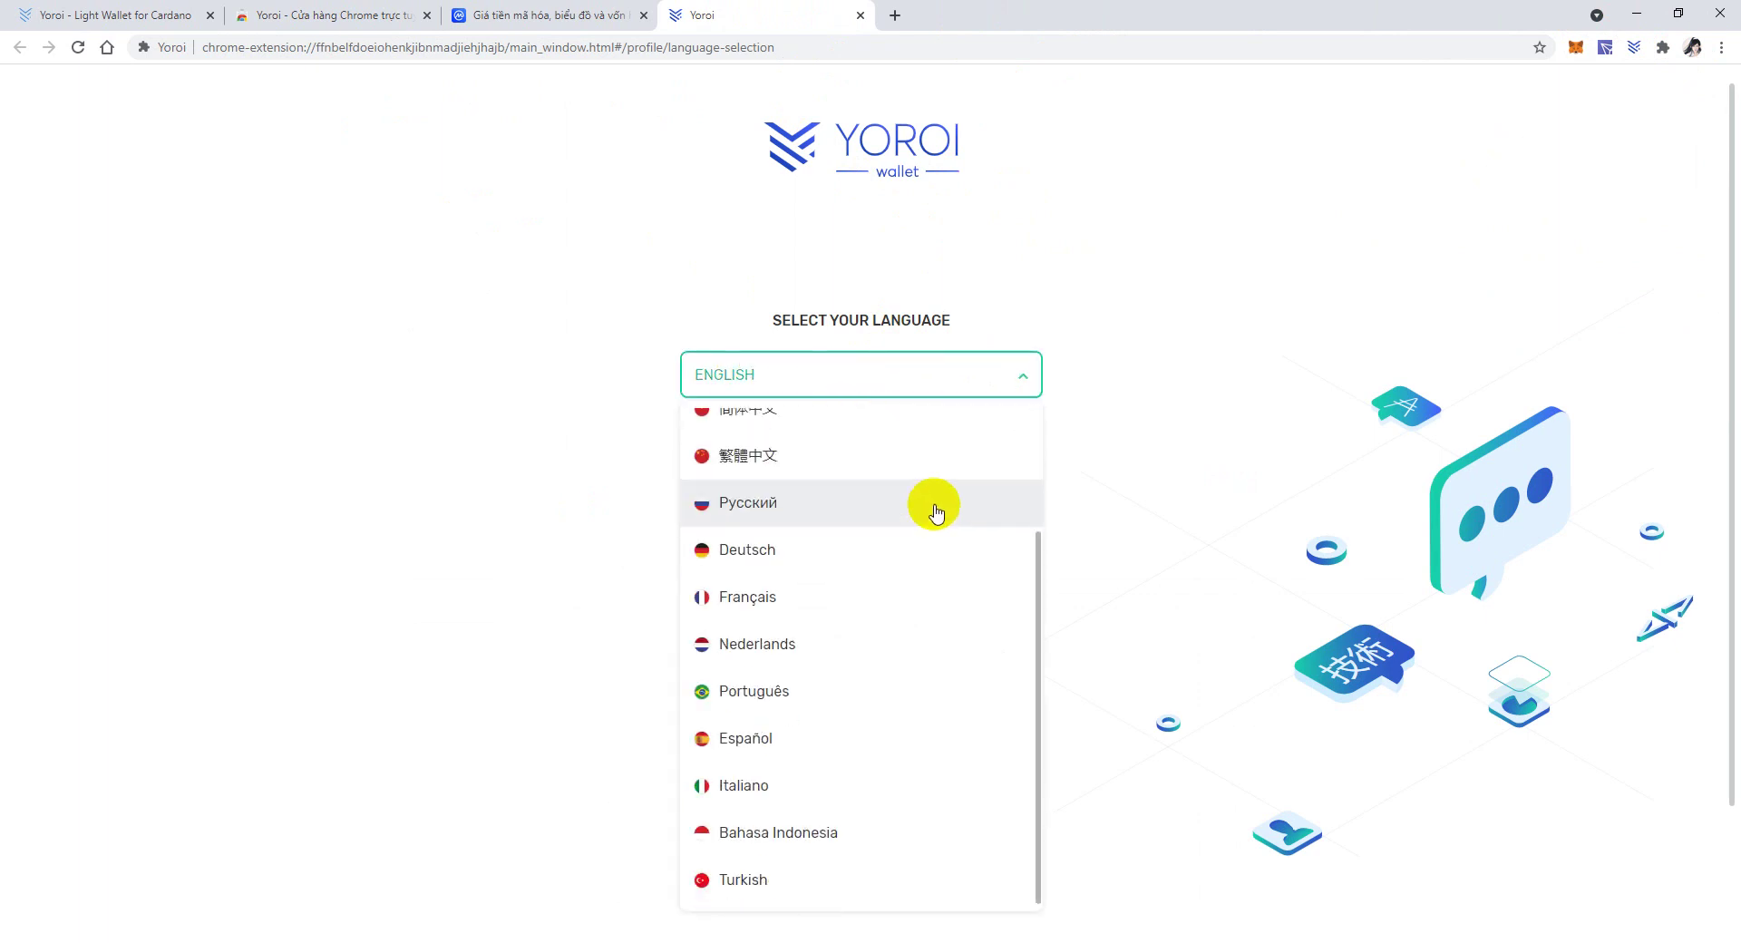
scroll(850, 685, up, 2)
scroll(849, 681, down, 2)
scroll(857, 661, up, 2)
click(770, 432)
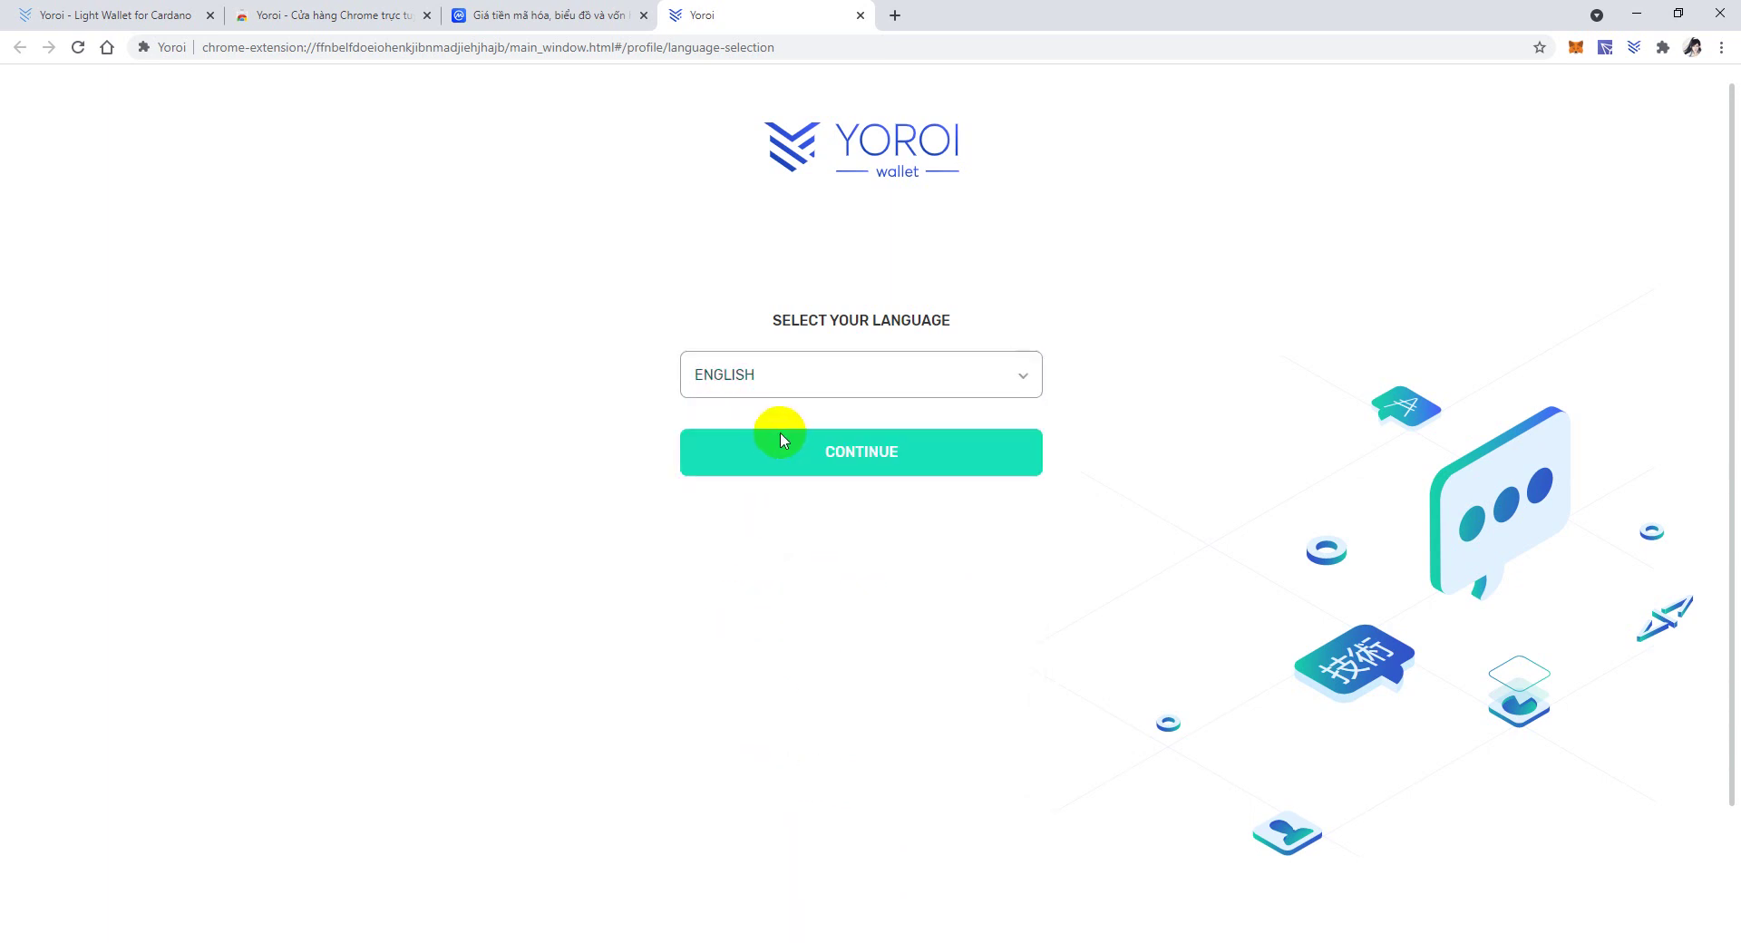
click(890, 458)
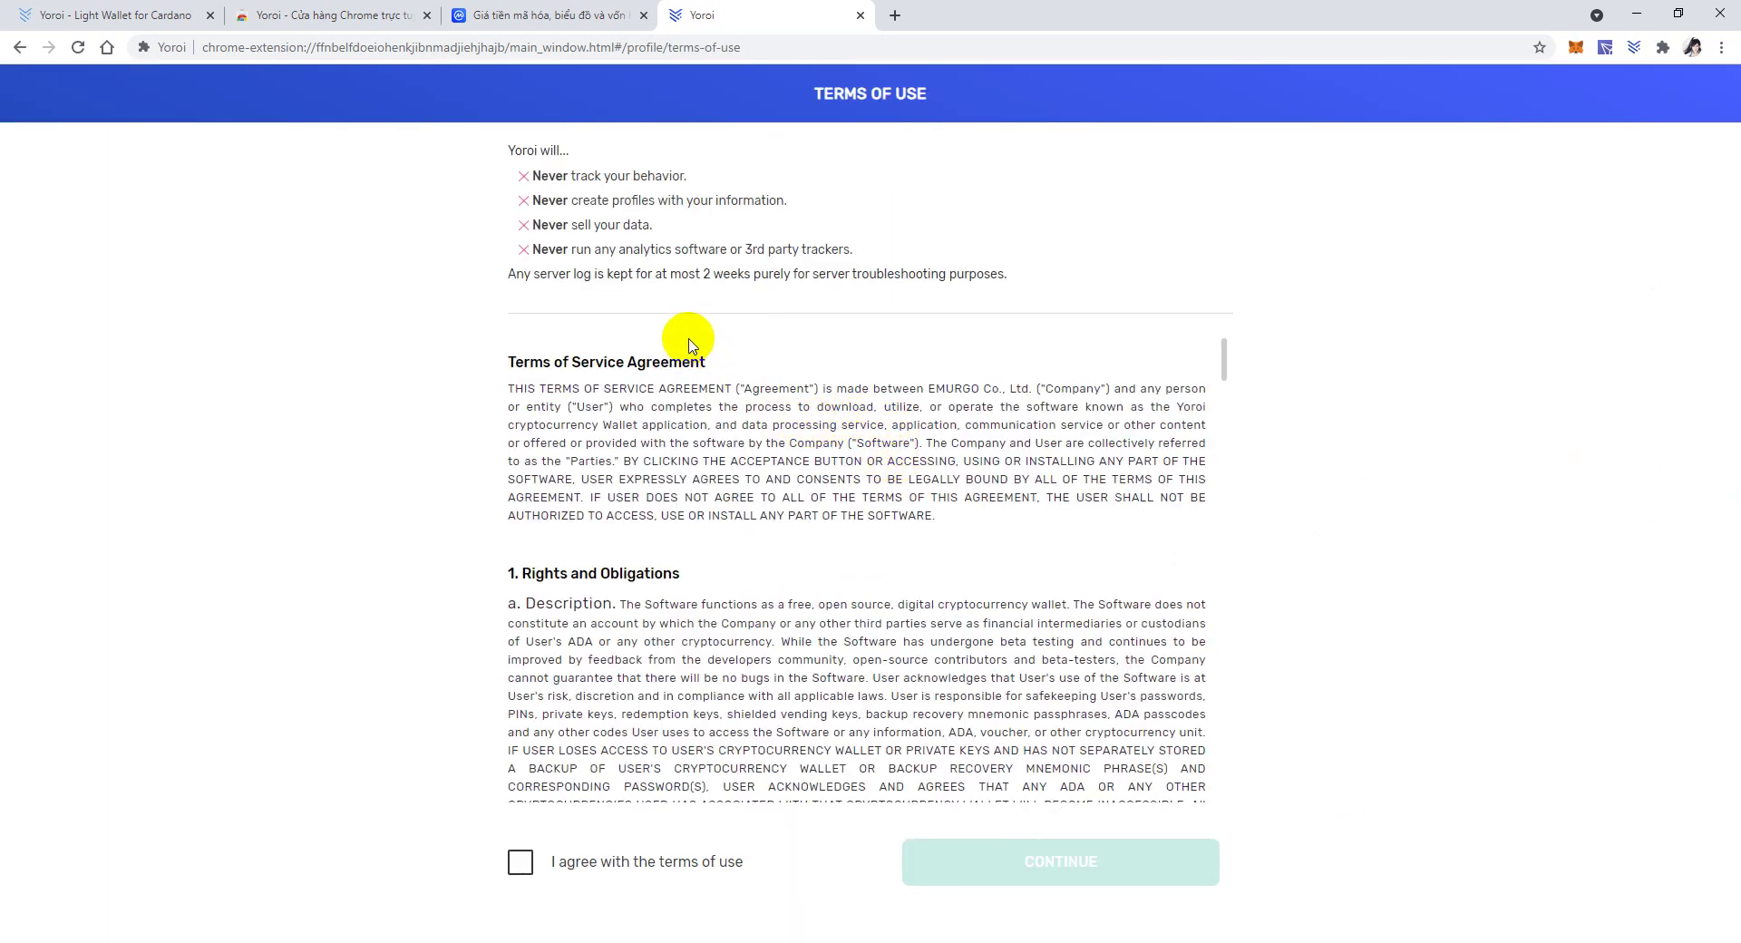
Agree to the Yoroi terms of use and continue setup.
scroll(696, 352, down, 15)
scroll(768, 595, down, 8)
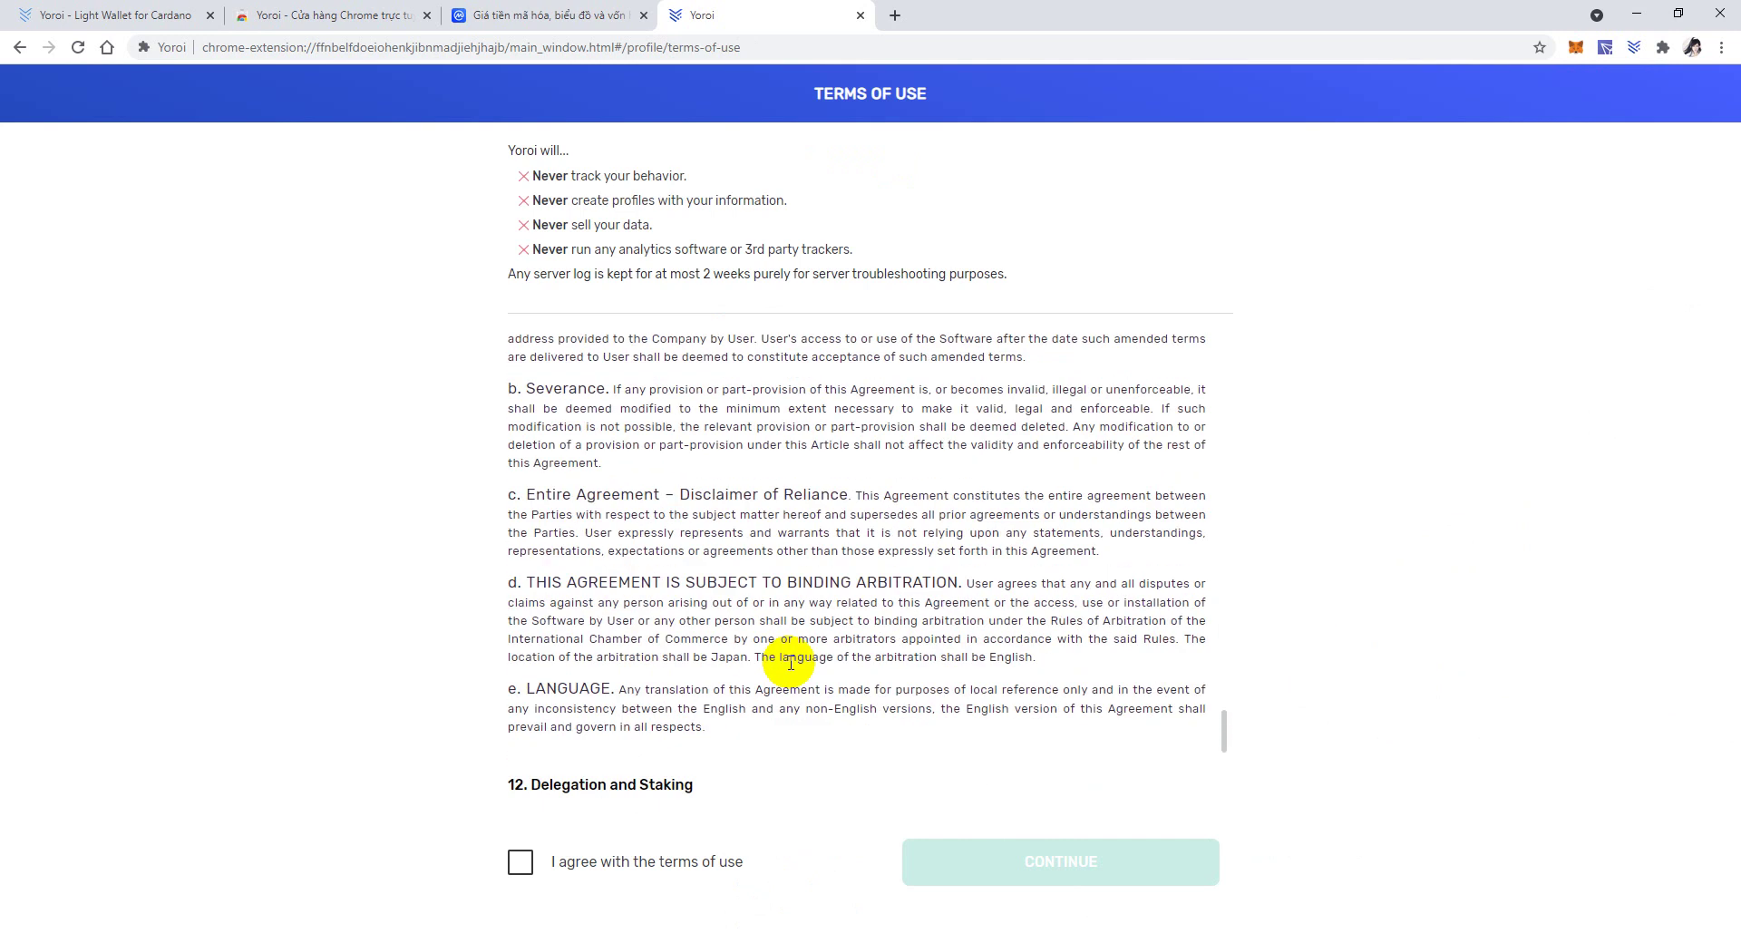
click(520, 868)
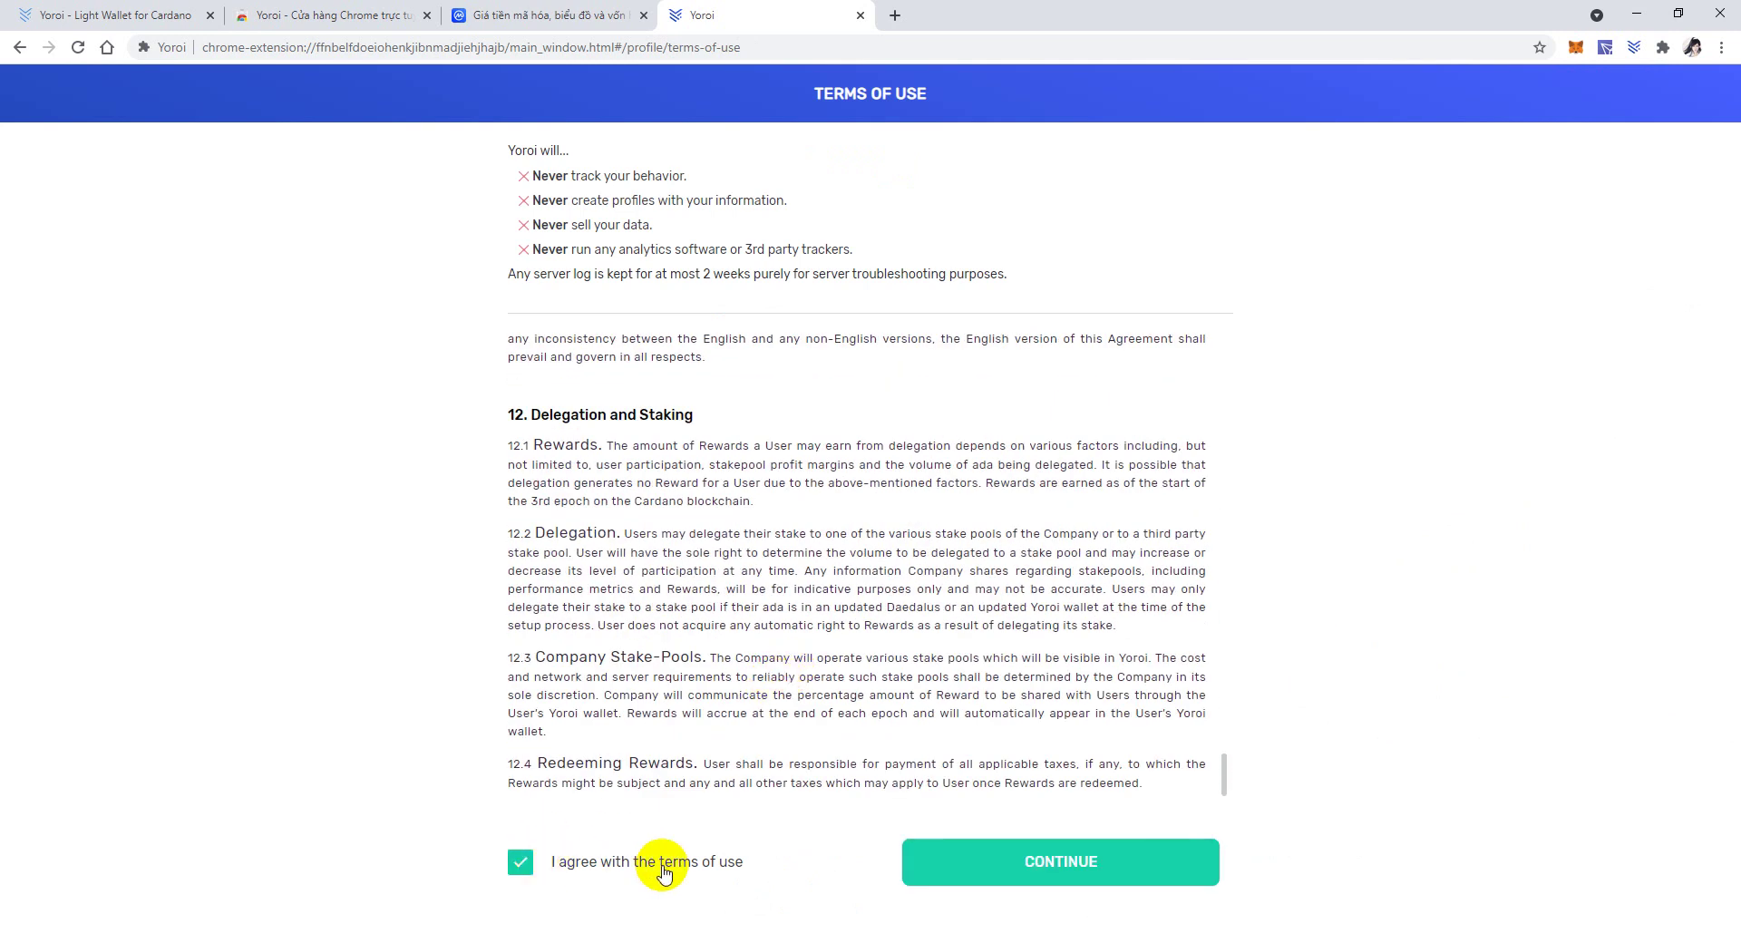
click(1005, 872)
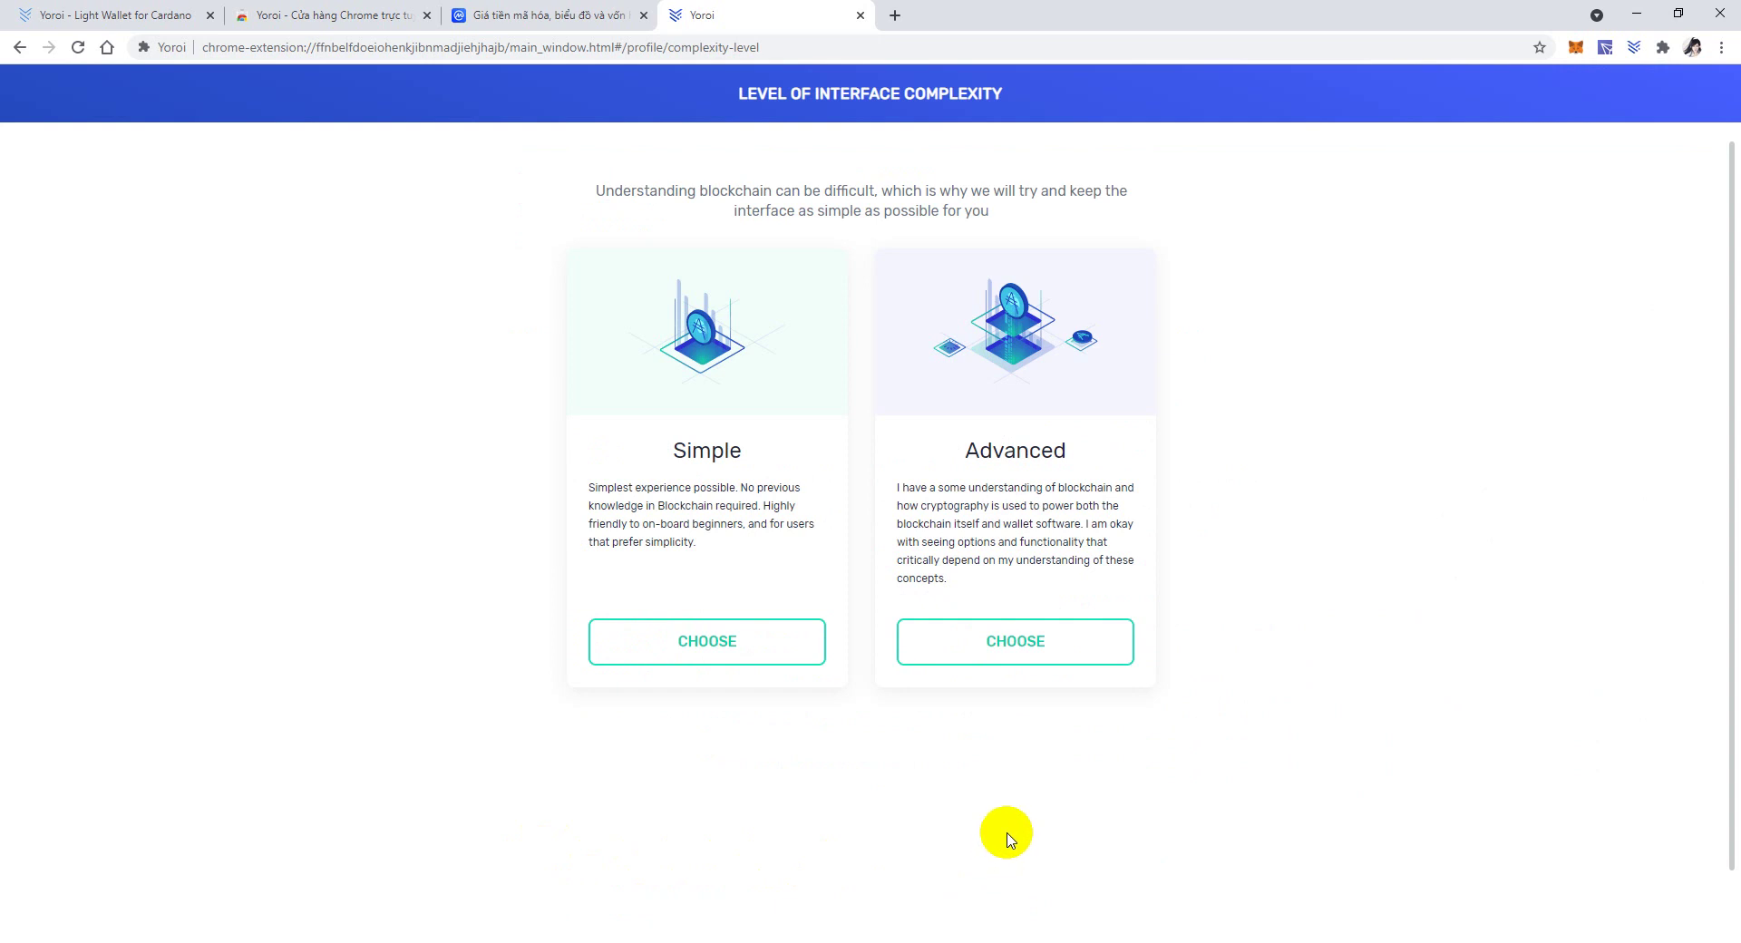
Briefly translate the page to Vietnamese and back, then choose the Simple interface level.
right_click(357, 345)
click(388, 535)
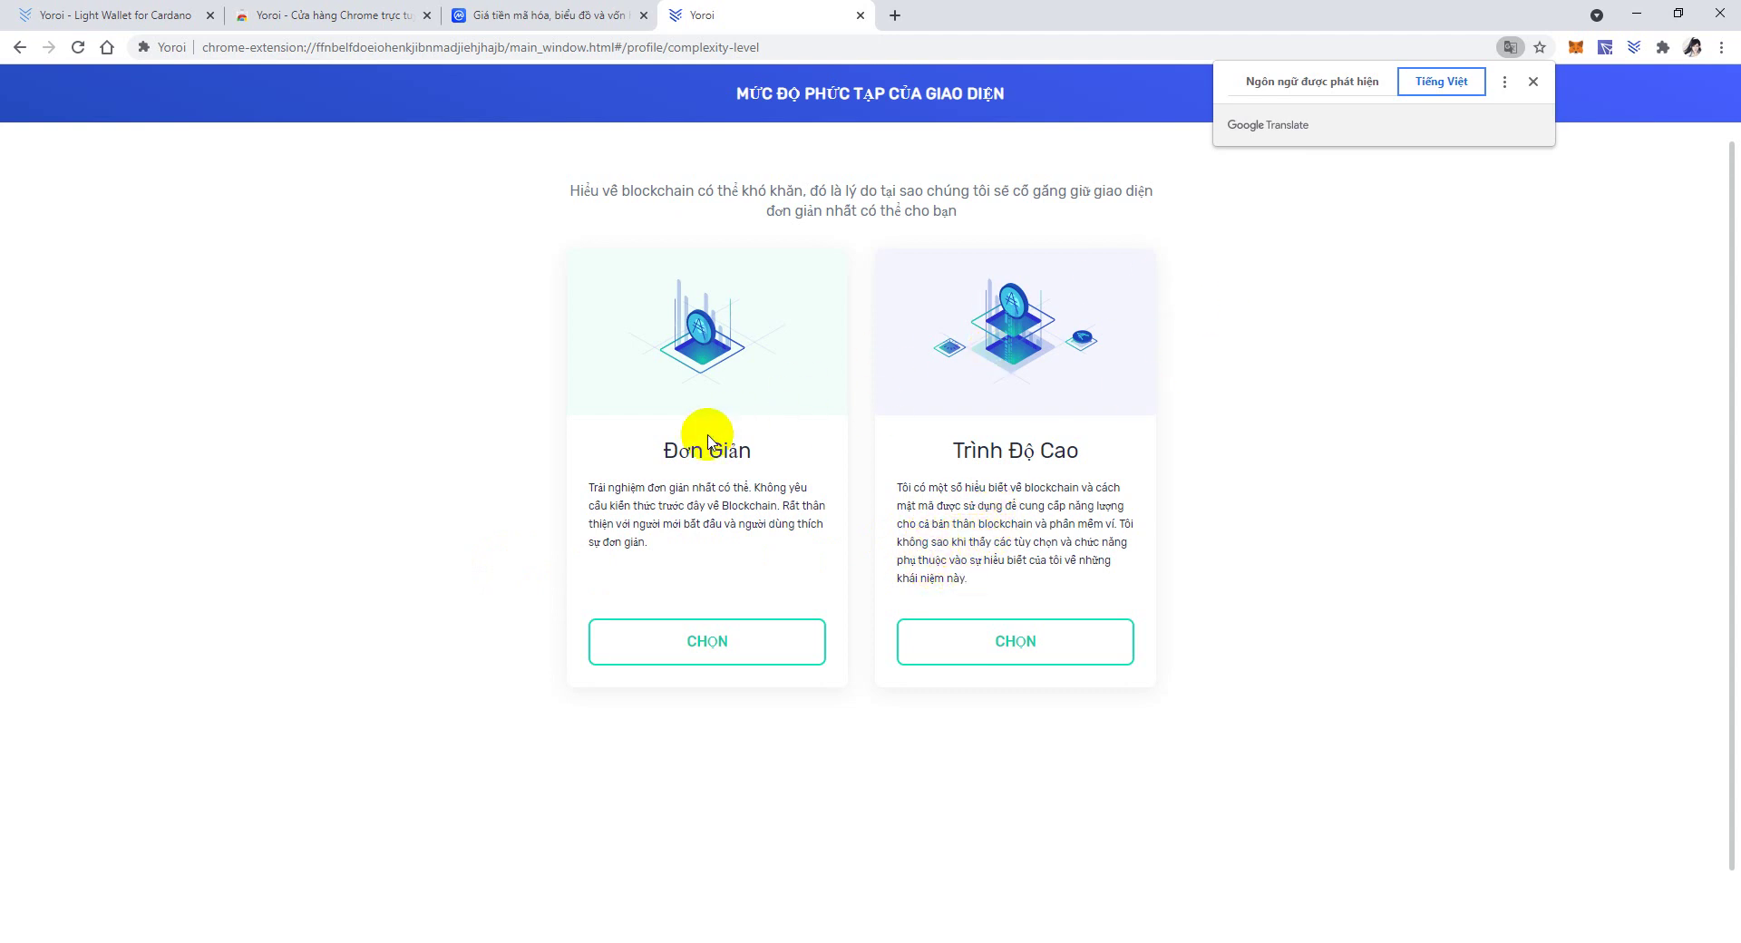
click(1297, 81)
click(746, 649)
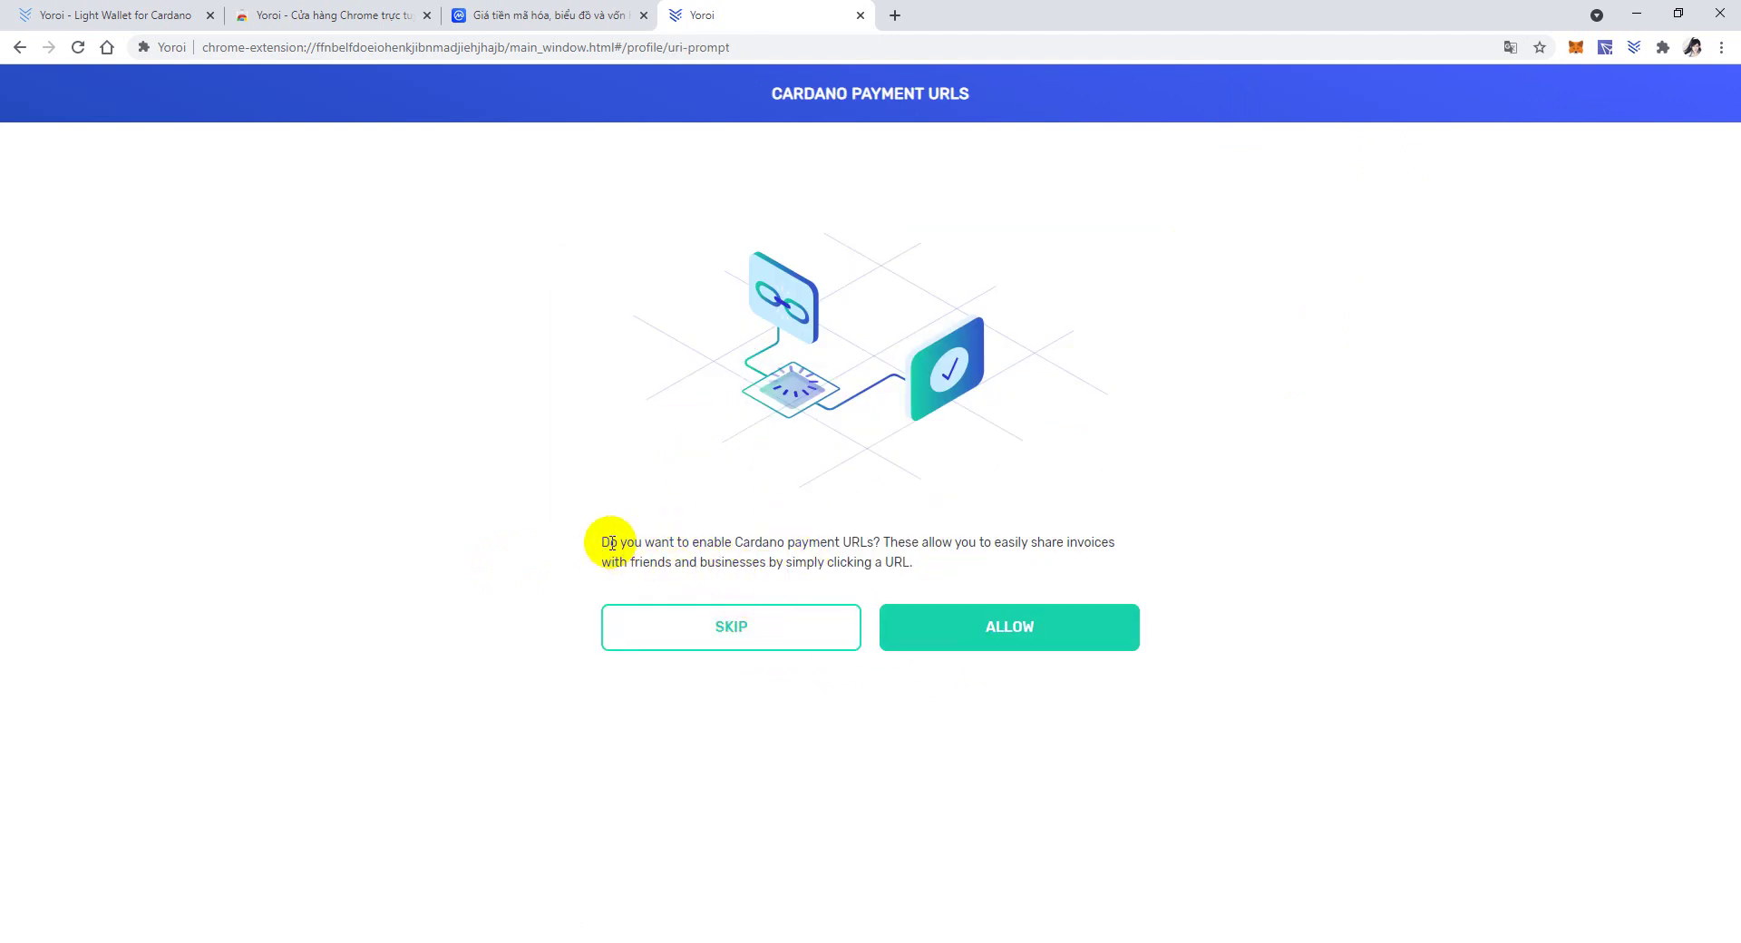
Decline enabling Cardano payment URLs and confirm skipping them.
right_click(509, 504)
click(536, 661)
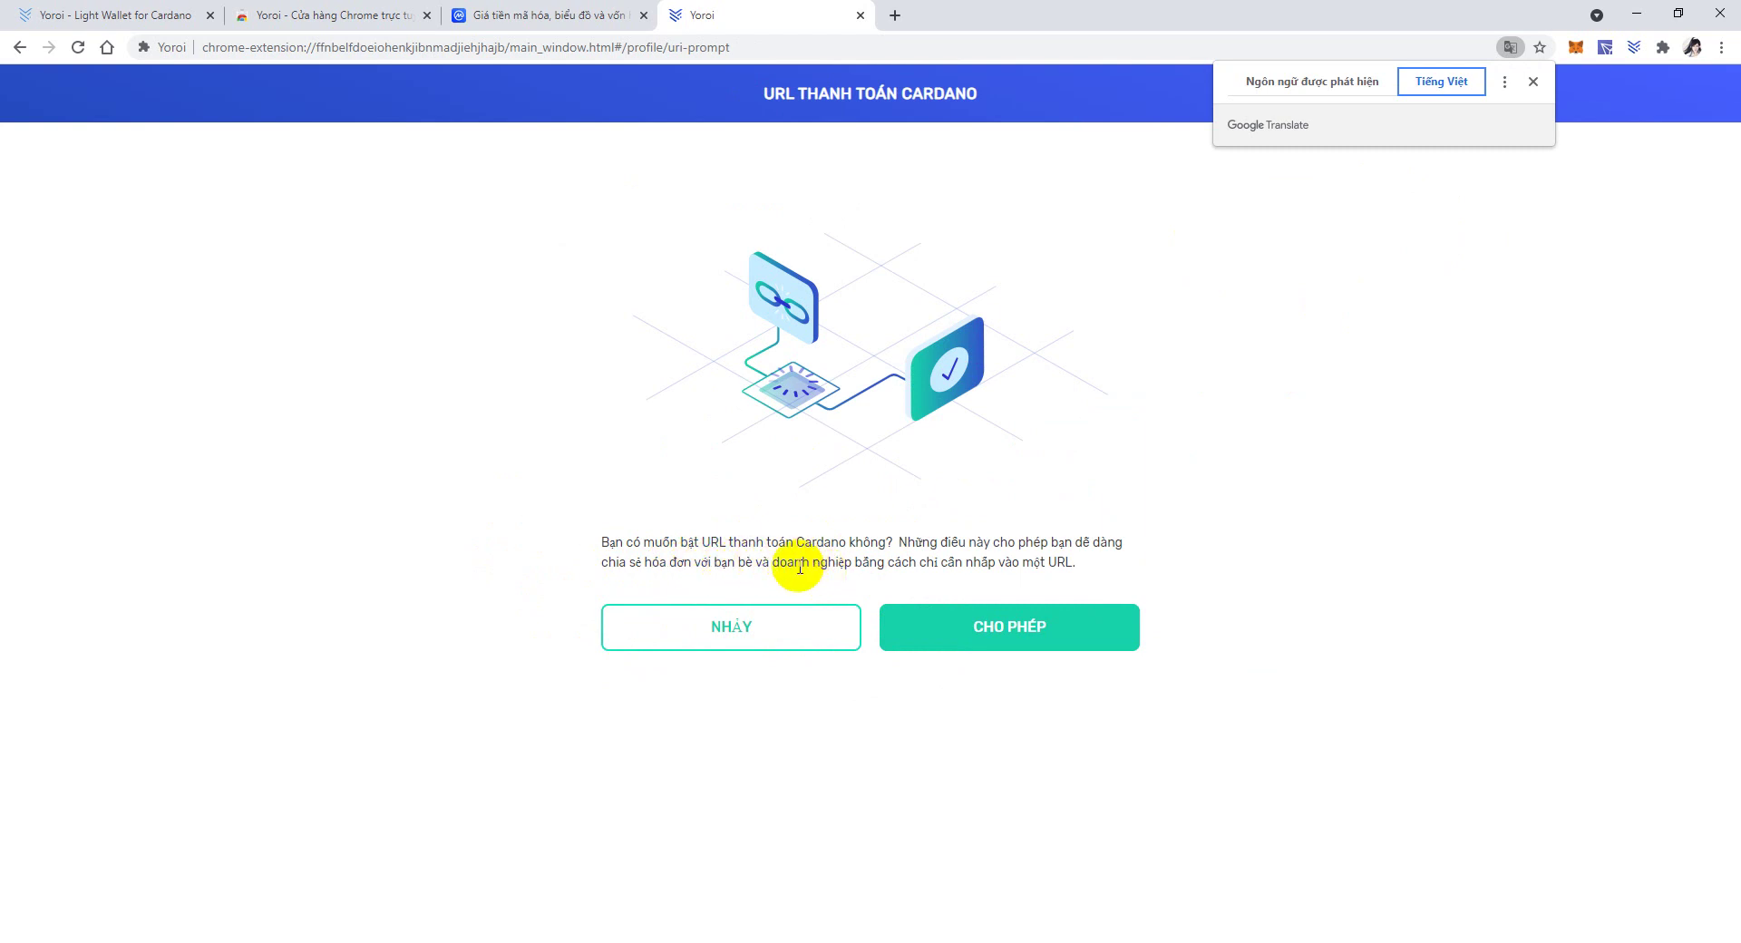
click(1305, 83)
click(738, 625)
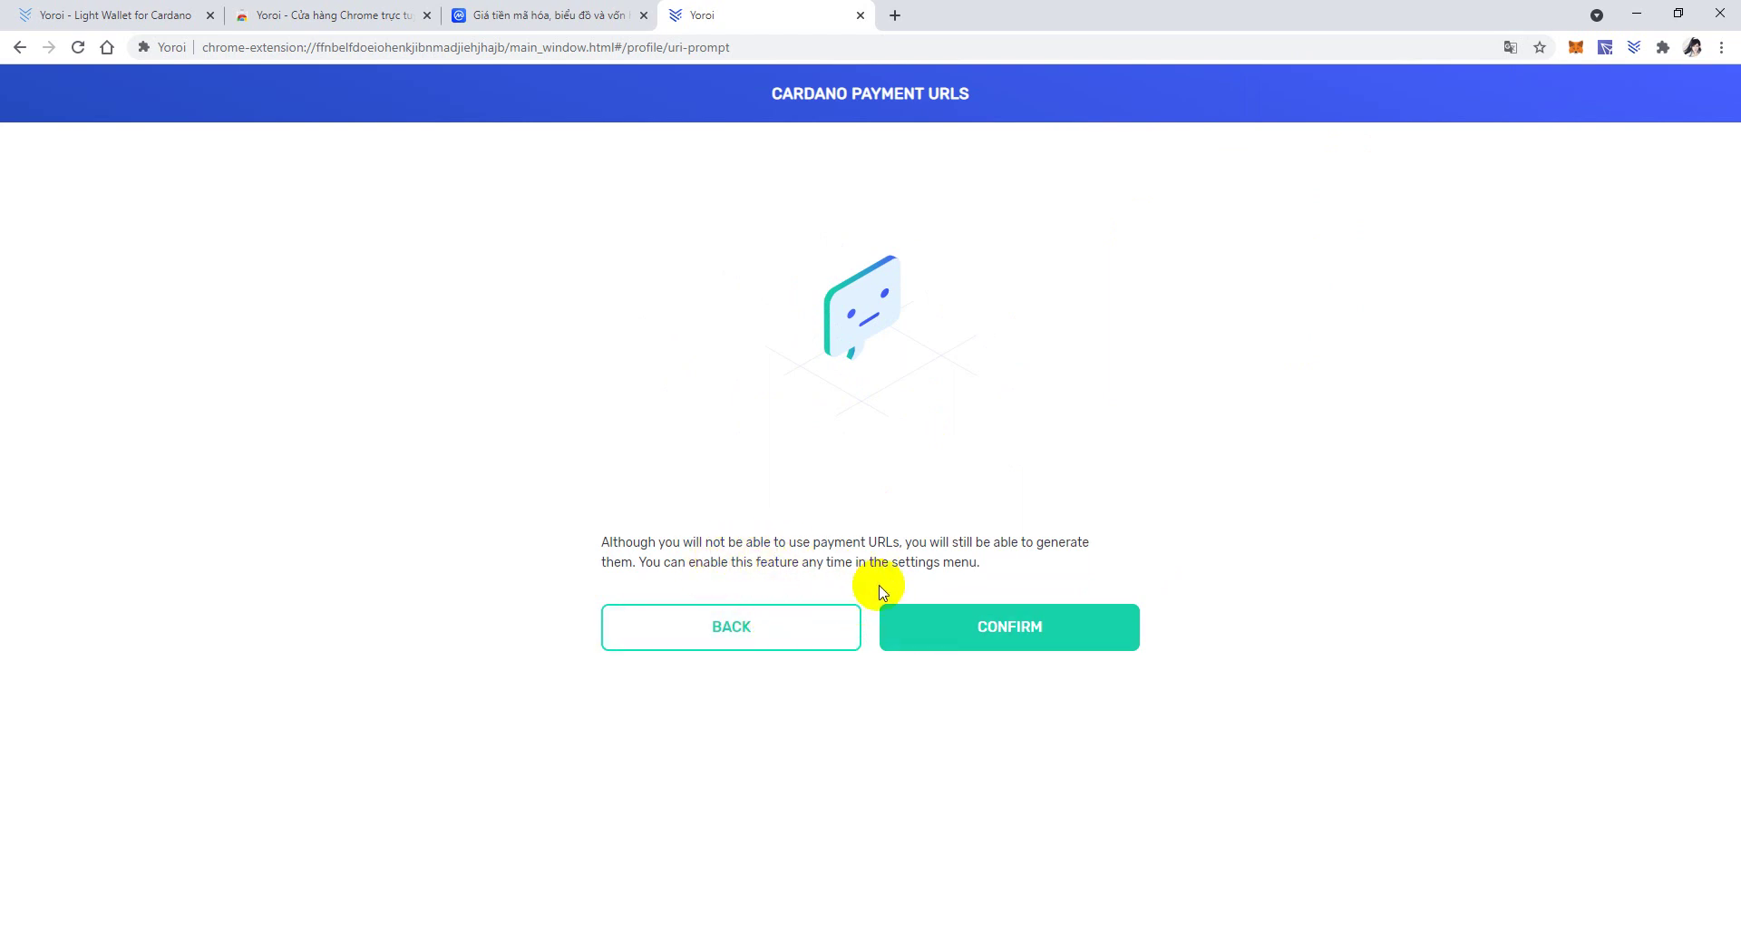
click(976, 637)
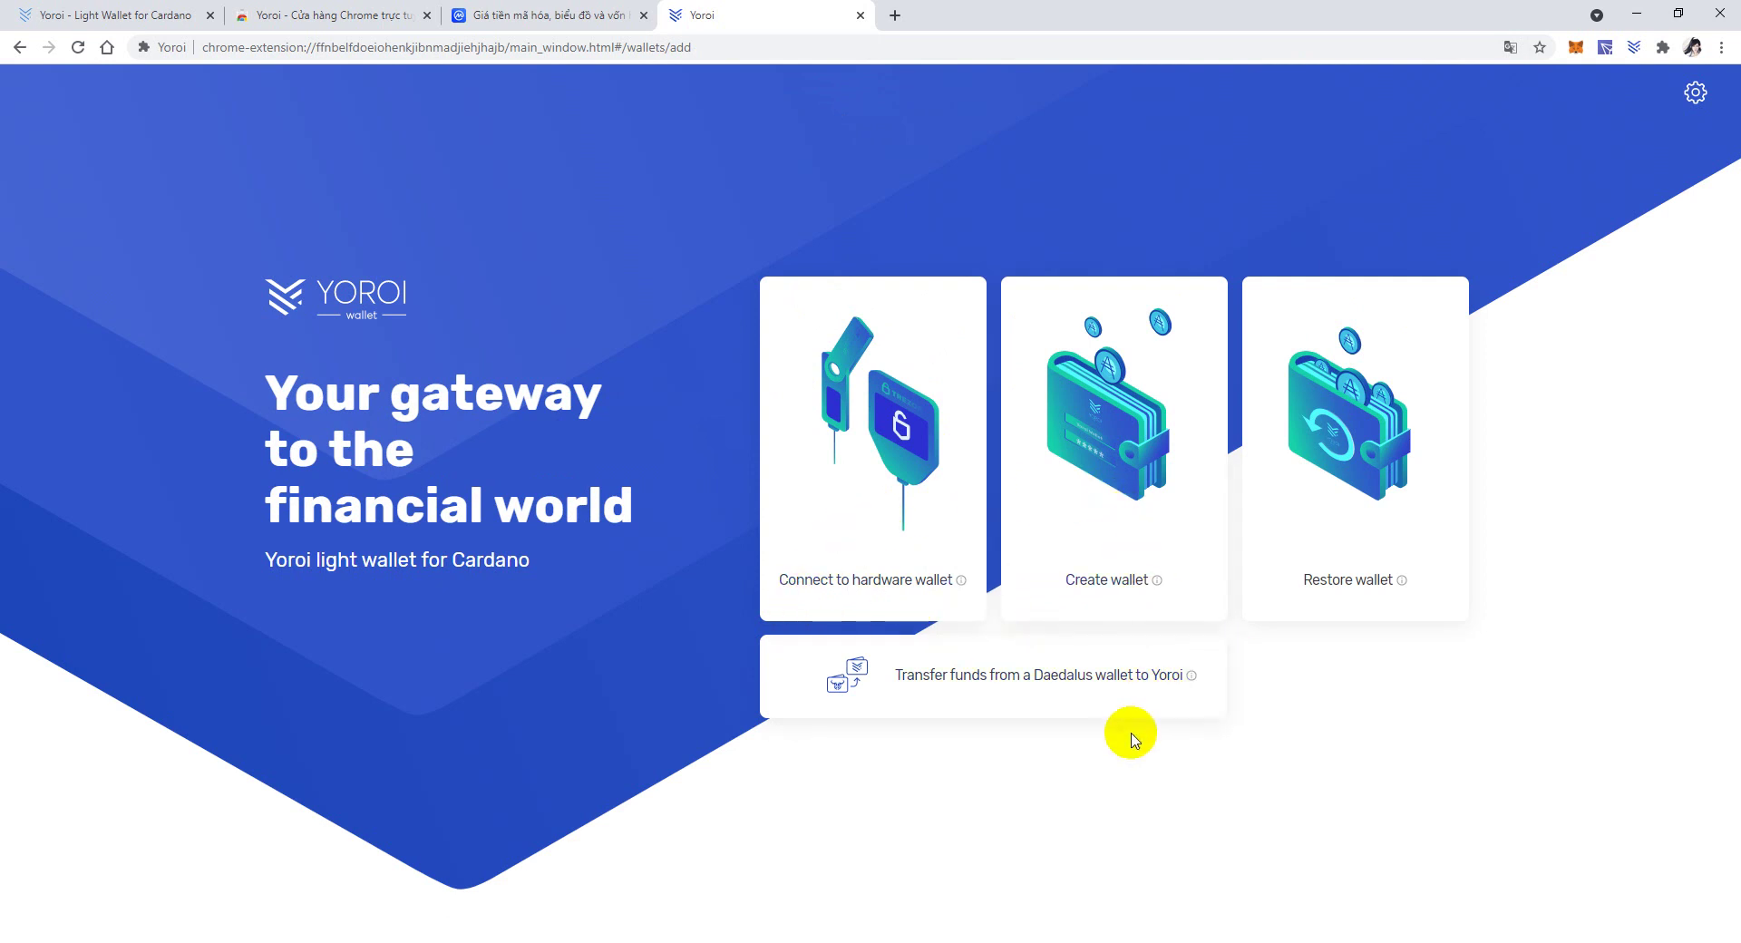
Start a new regular Cardano wallet rather than a paper one.
click(1106, 595)
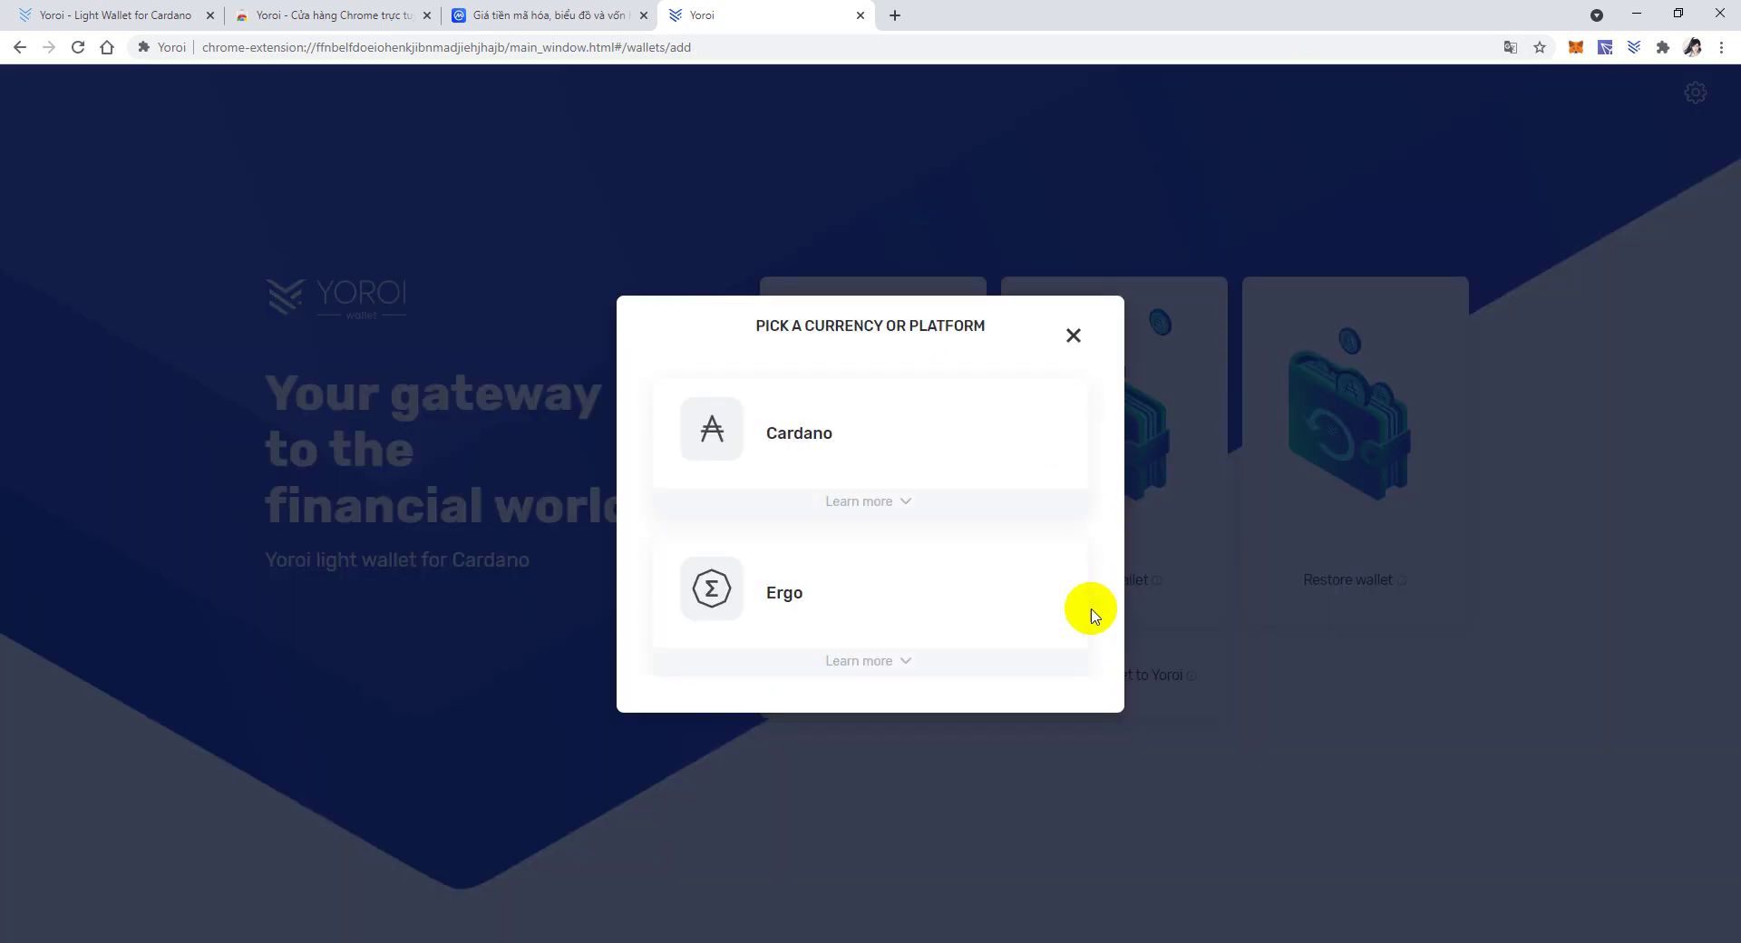
click(803, 456)
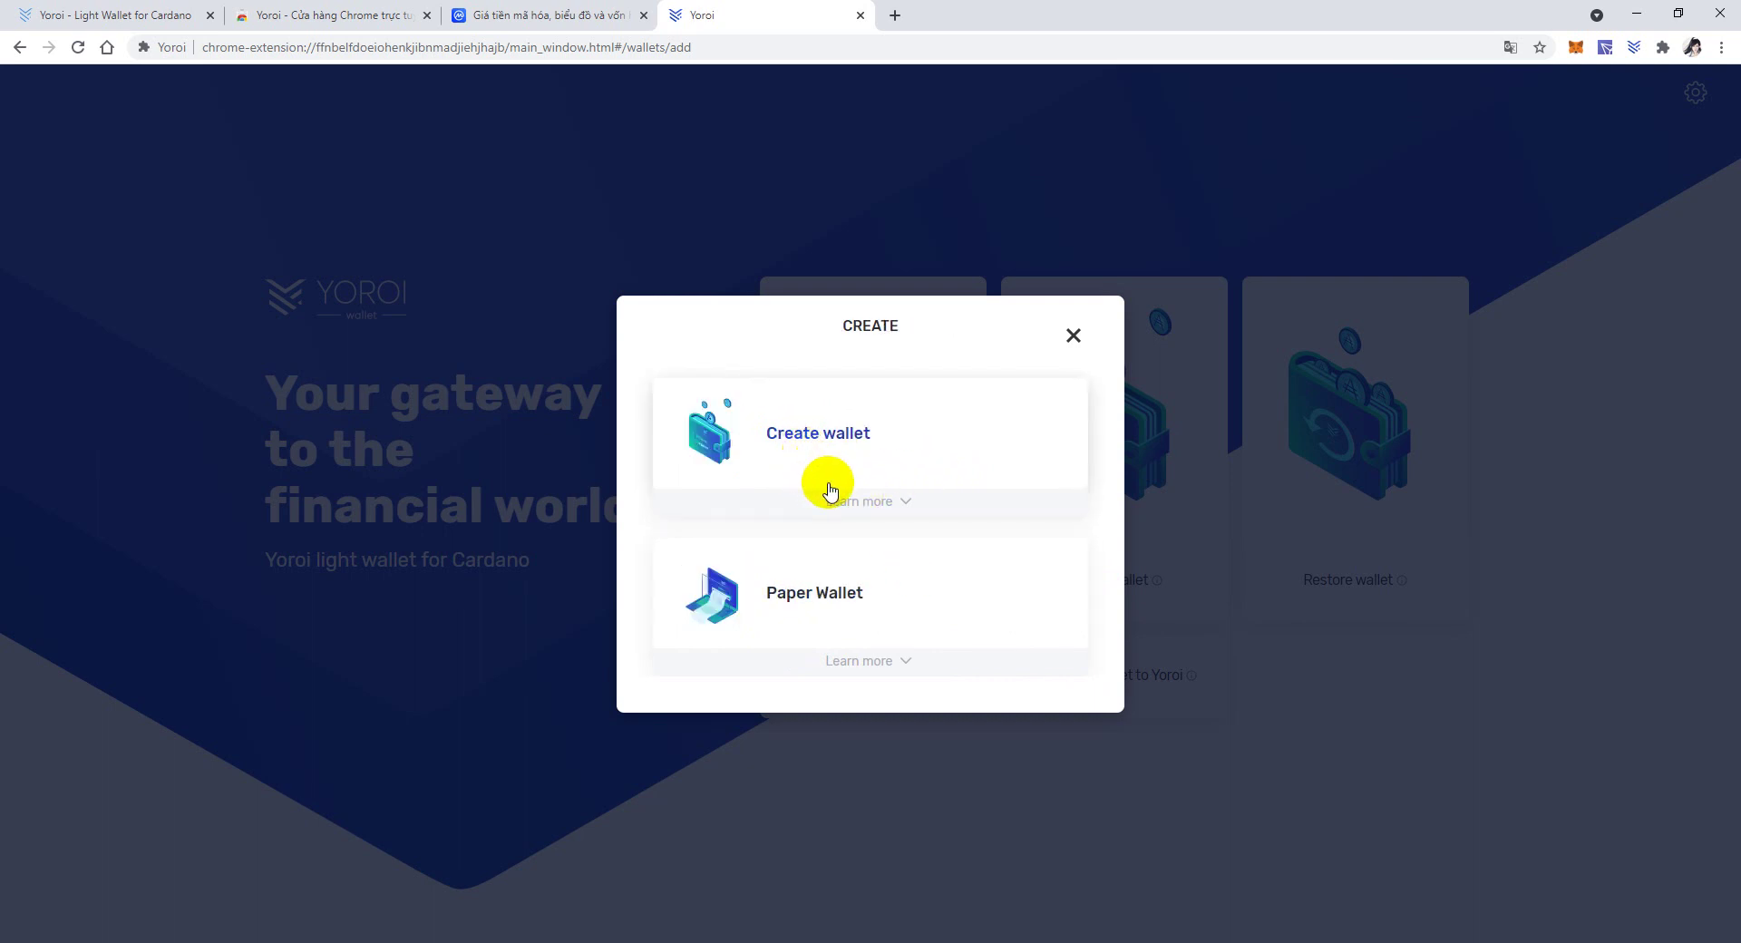
click(810, 445)
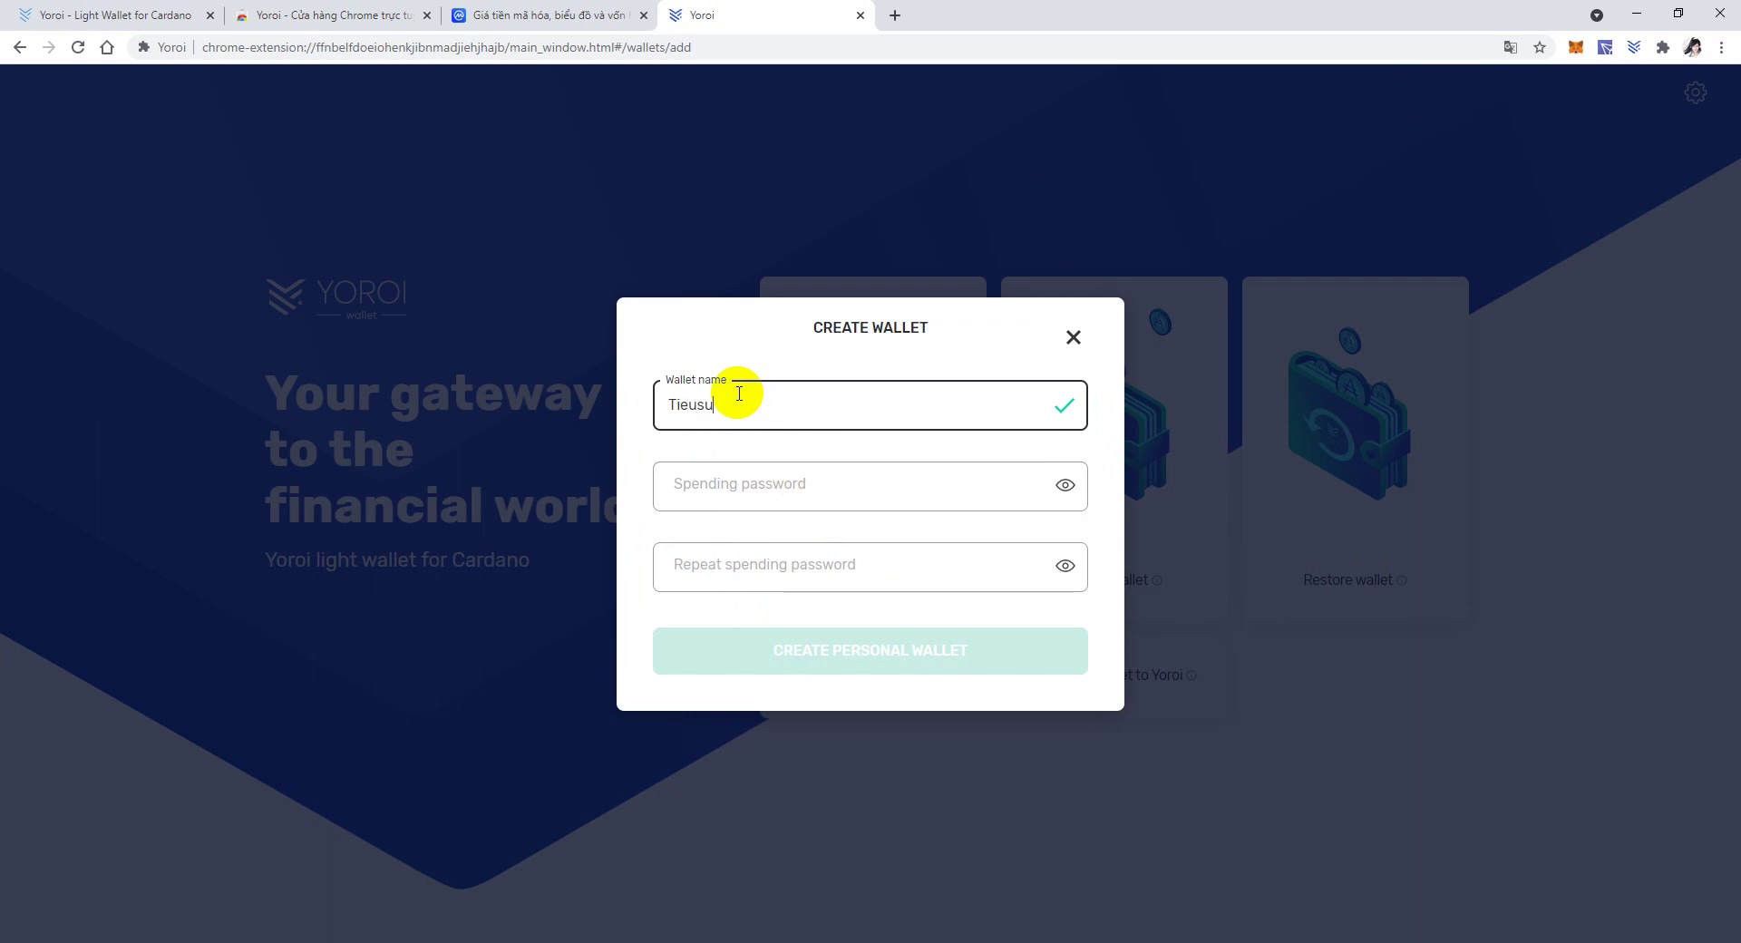
Enter and repeat the spending password, then create the personal wallet.
click(728, 494)
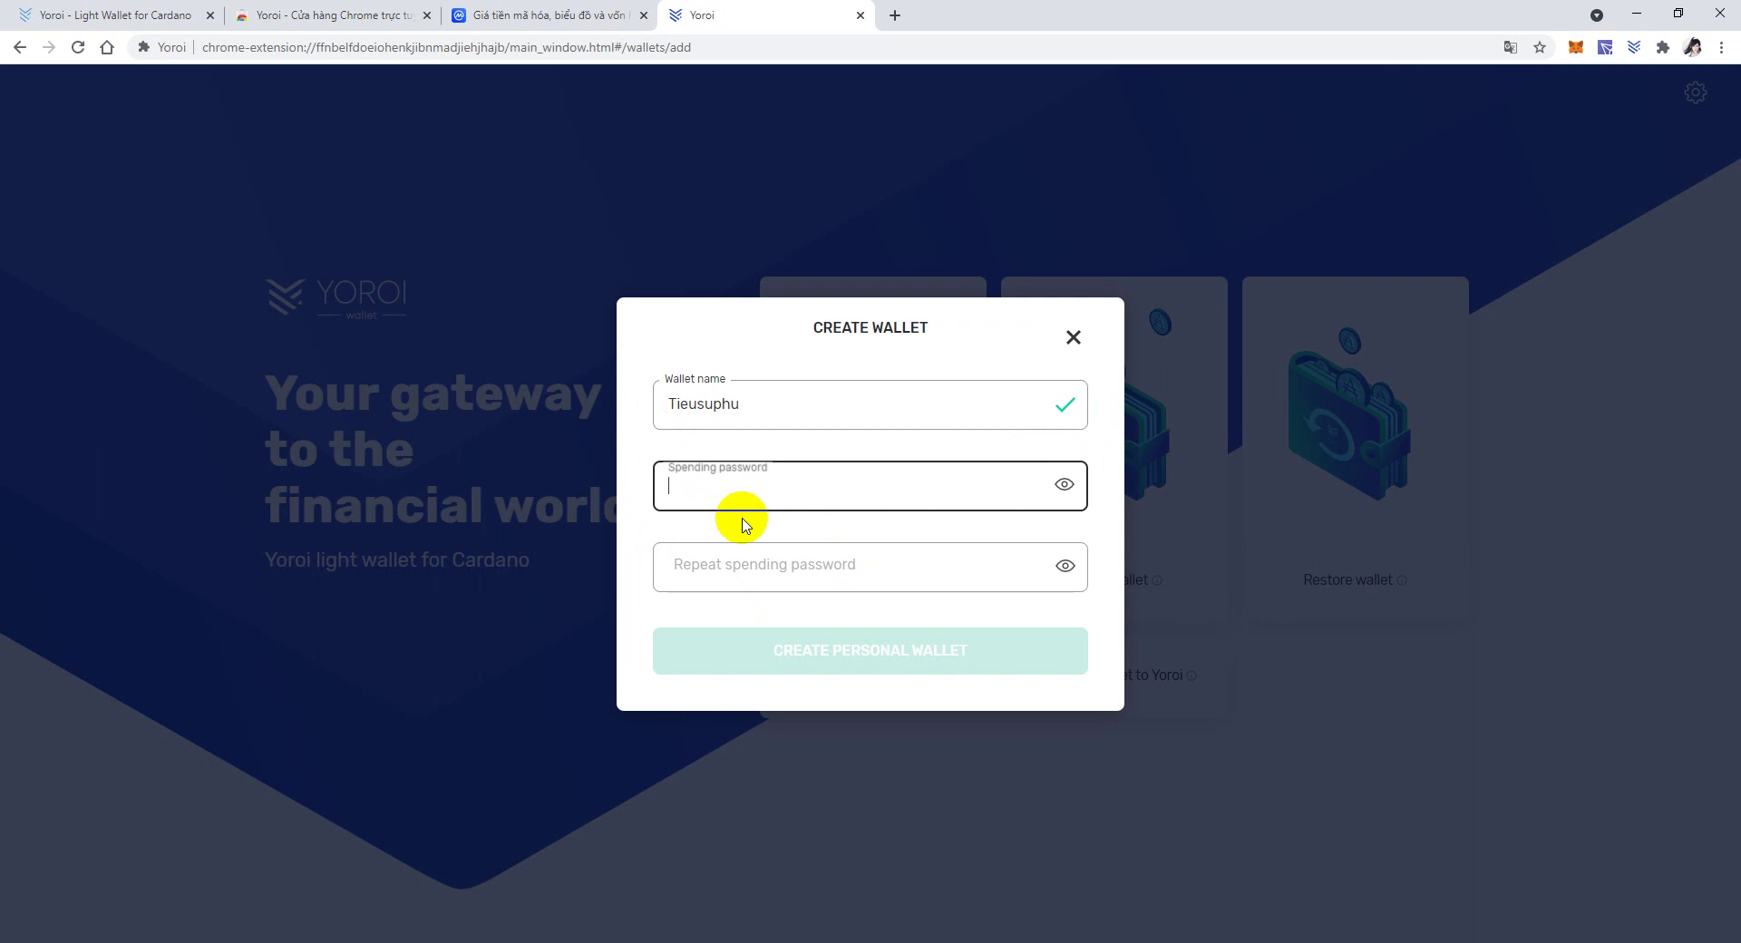
text(a)
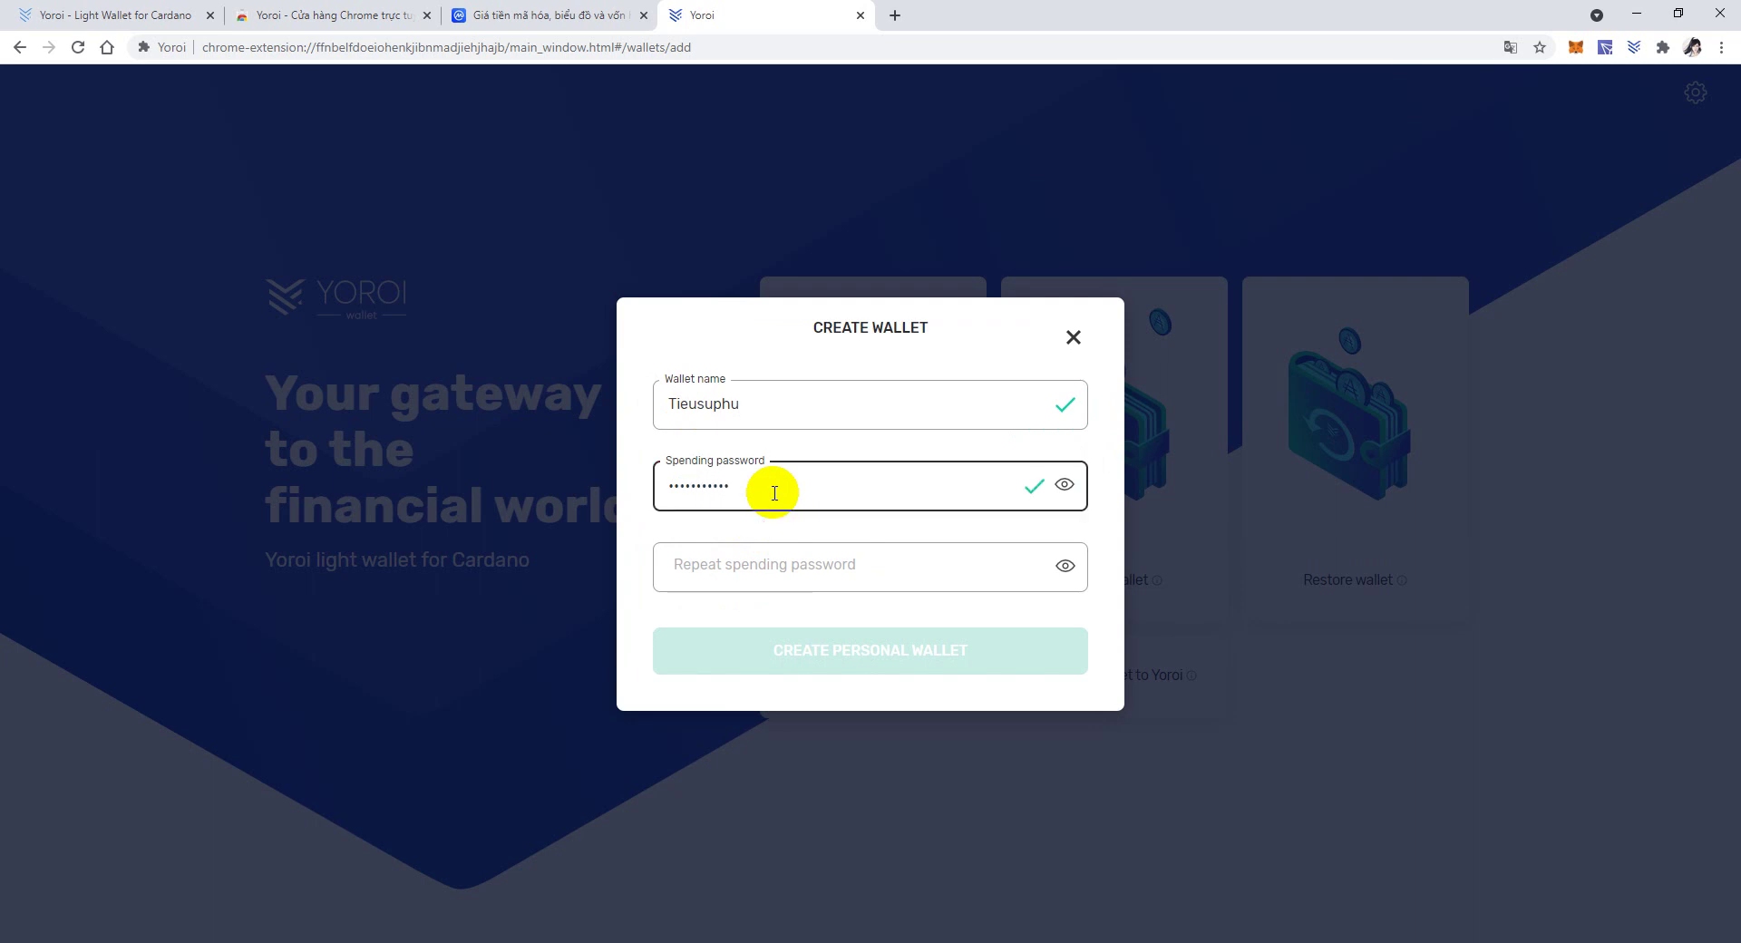
click(750, 554)
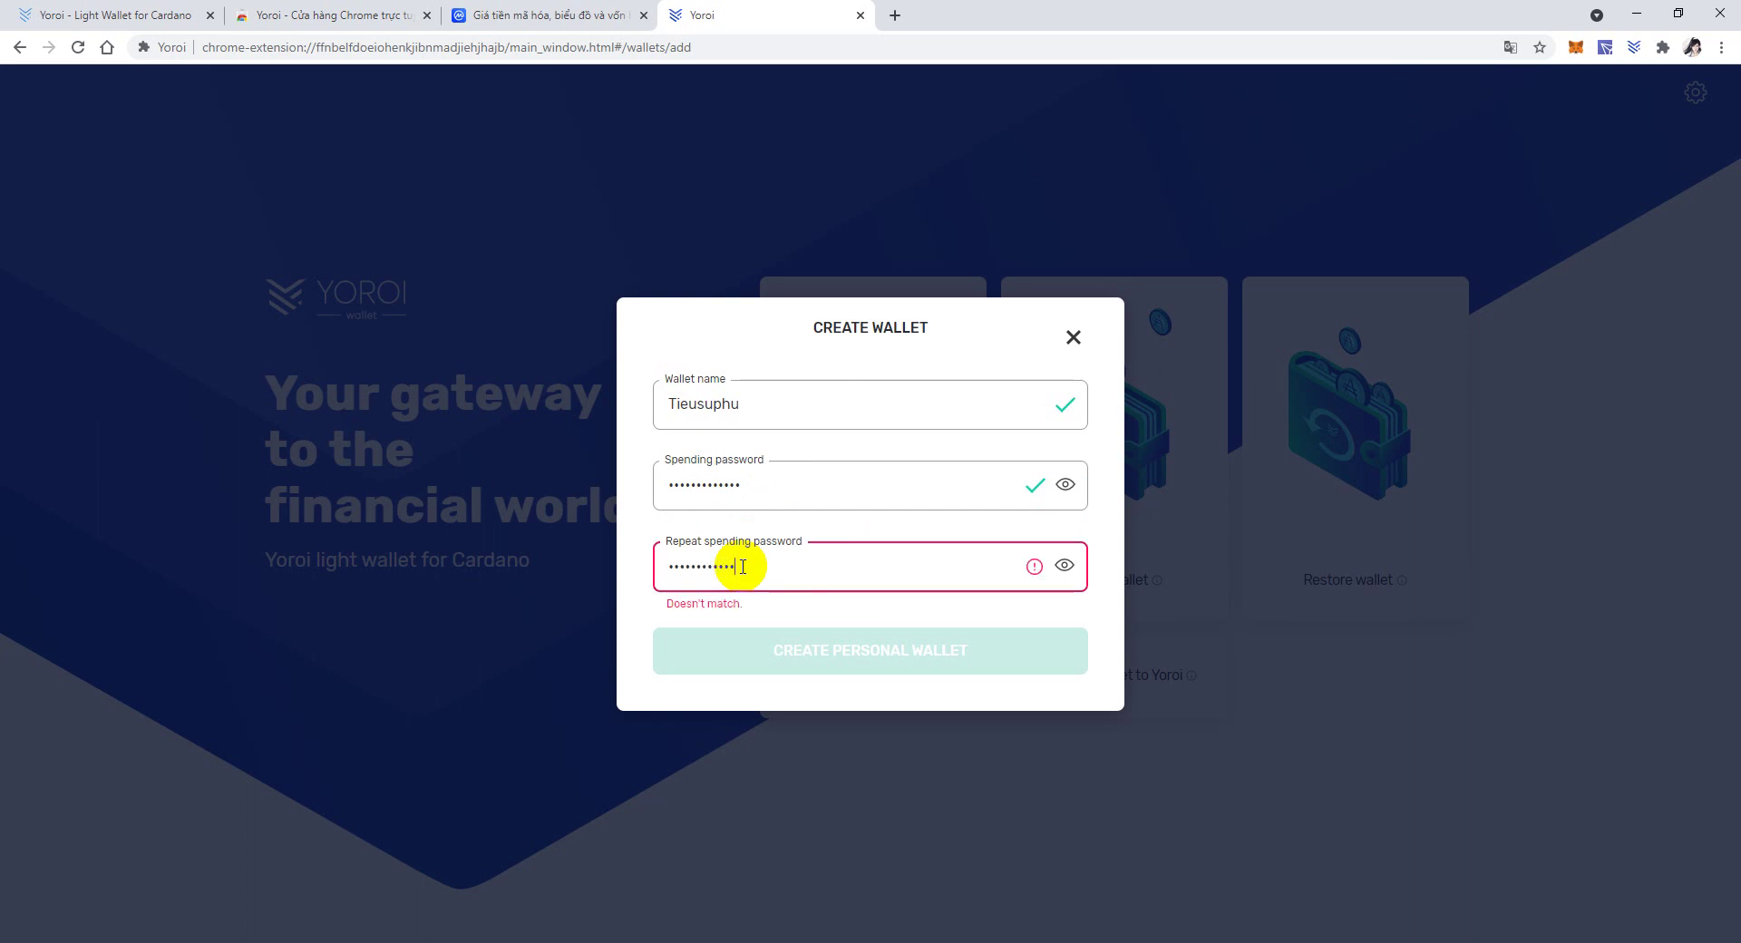
text(1)
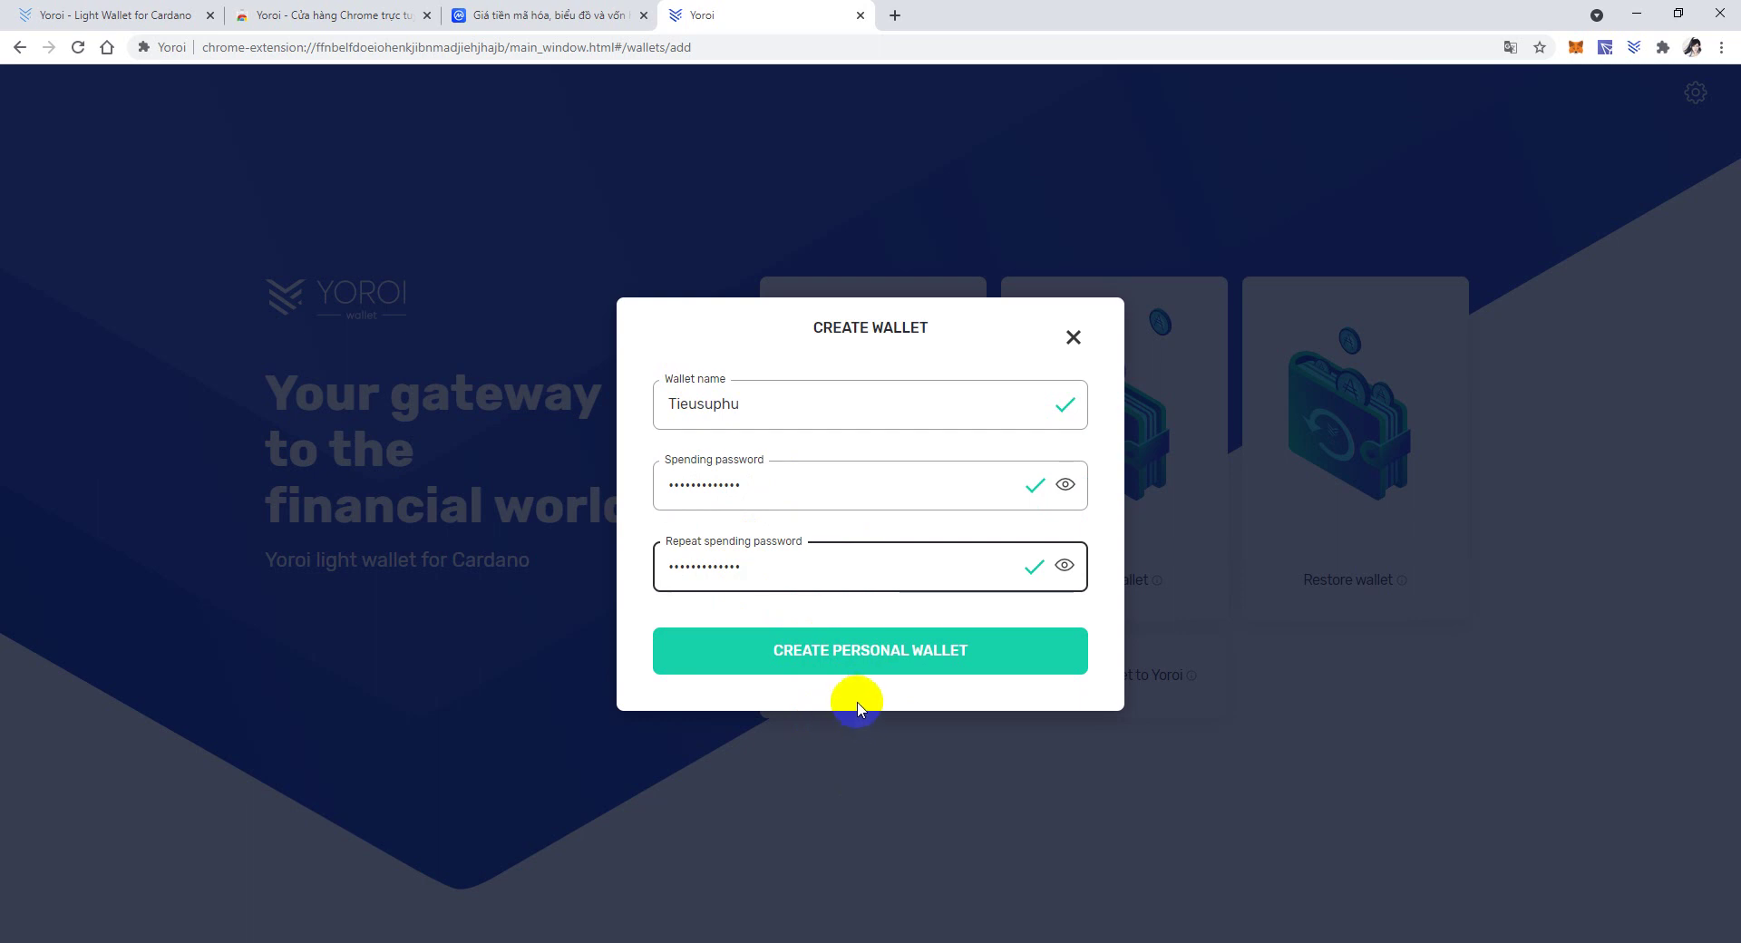
click(879, 669)
Confirm nobody is watching the screen and display the 15-word recovery phrase.
click(671, 619)
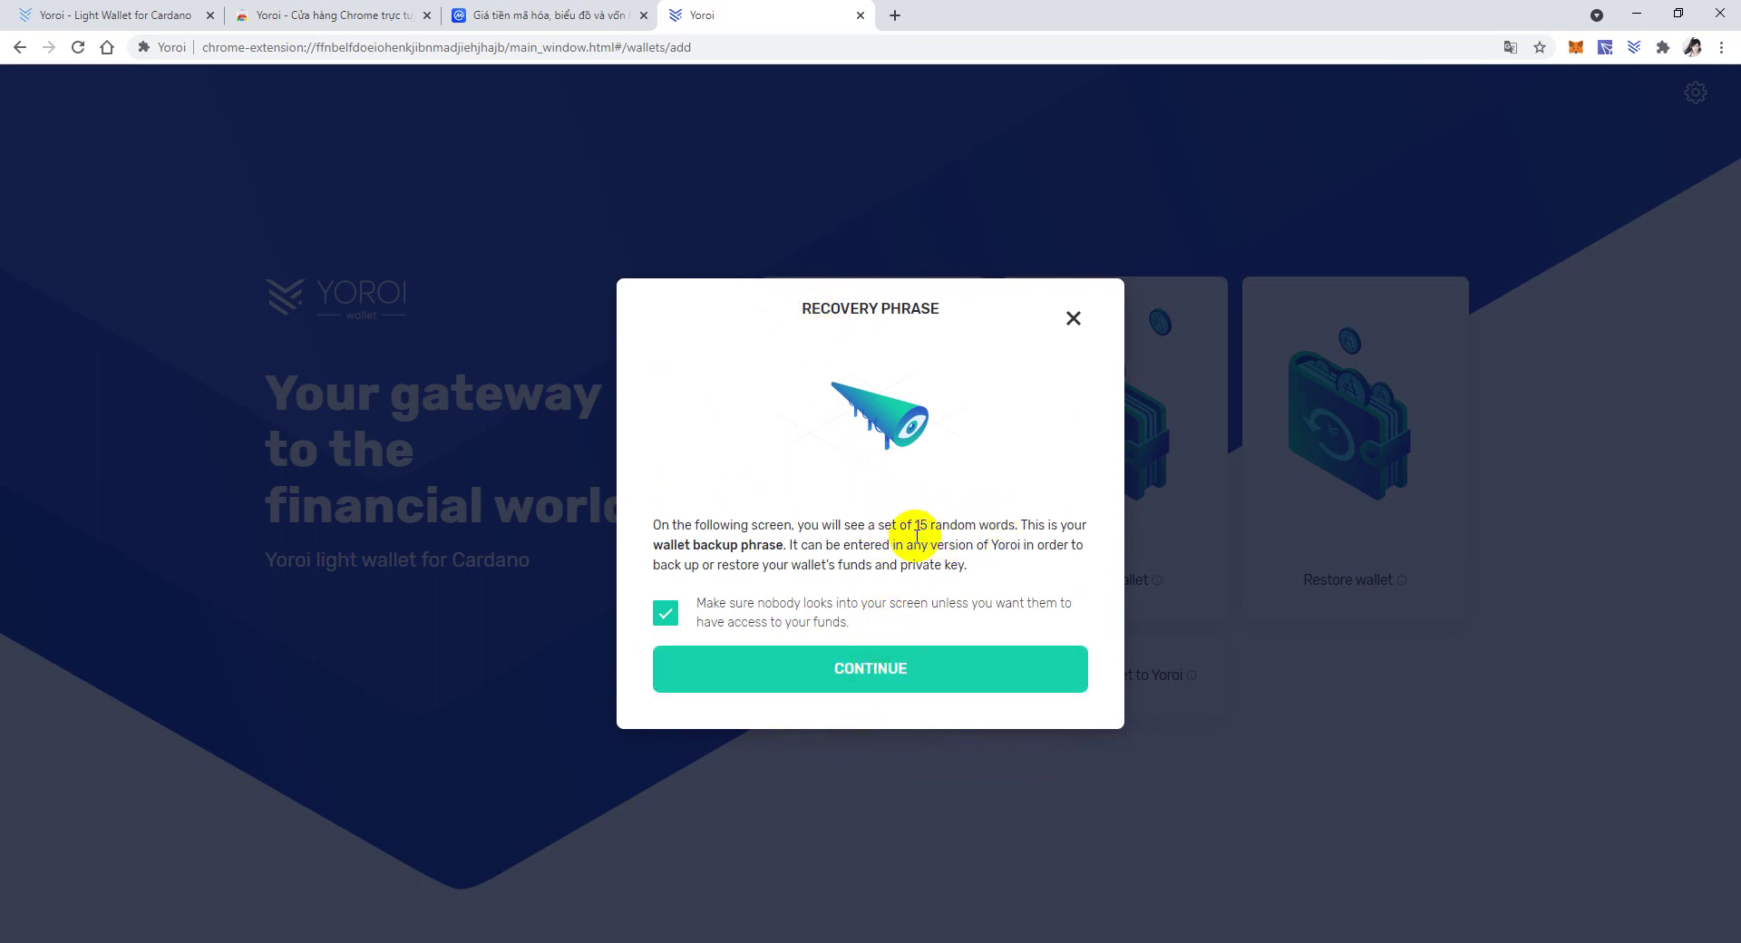
click(875, 669)
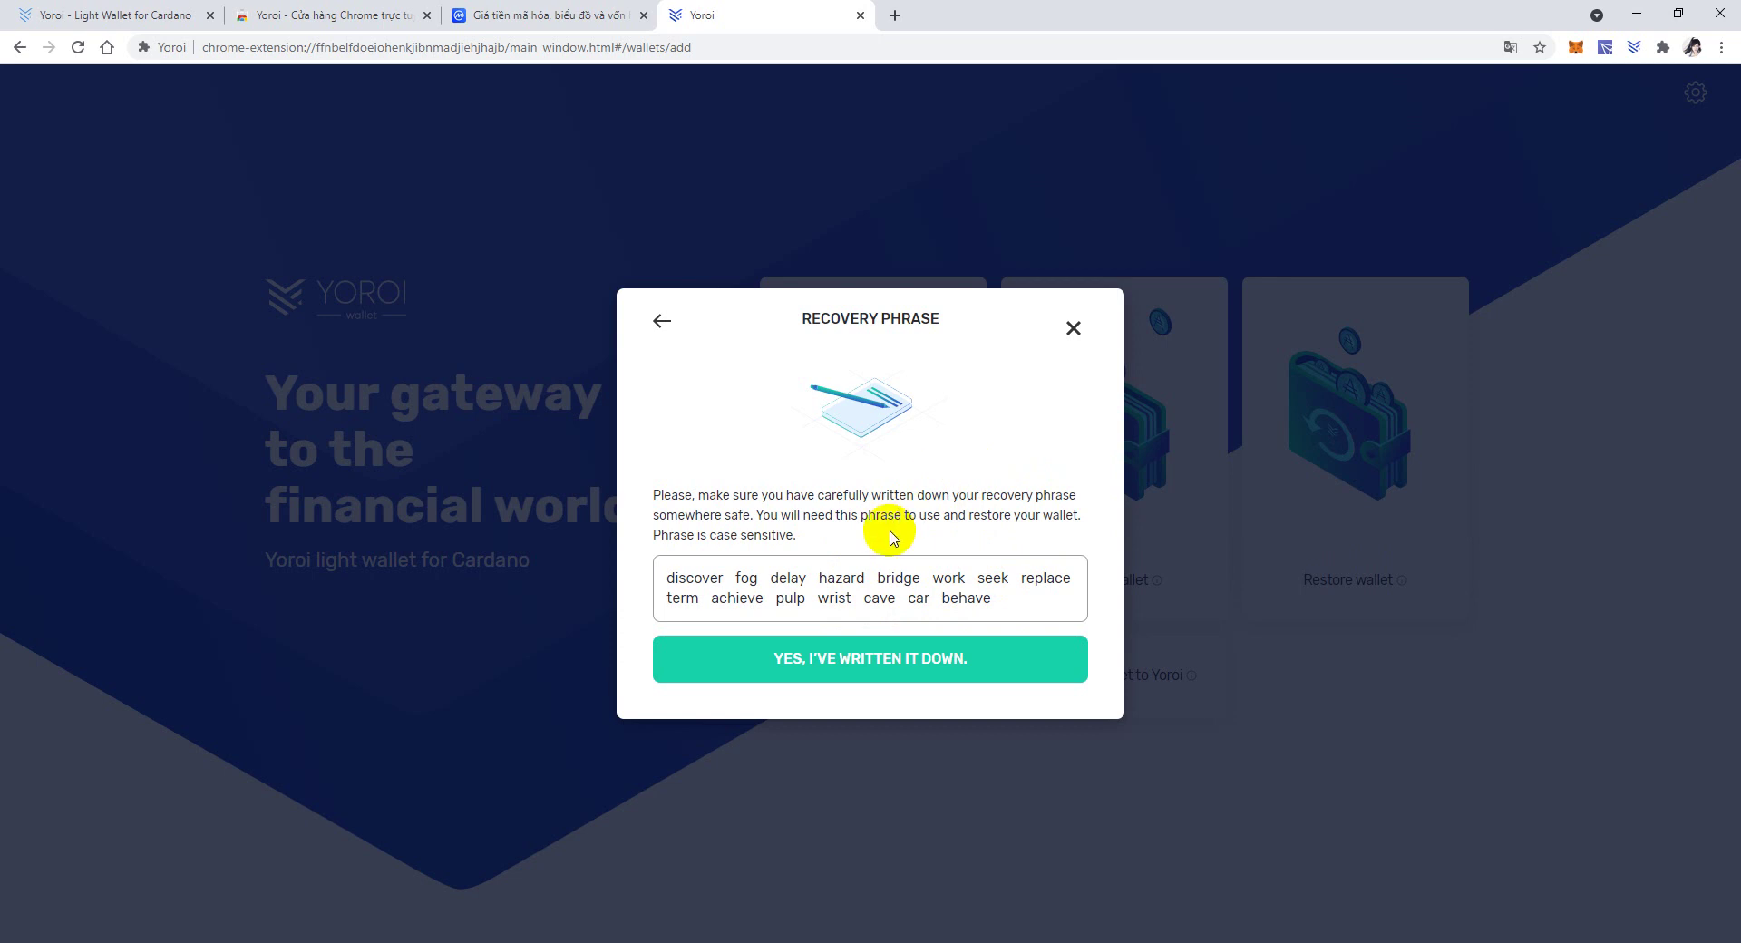
click(821, 891)
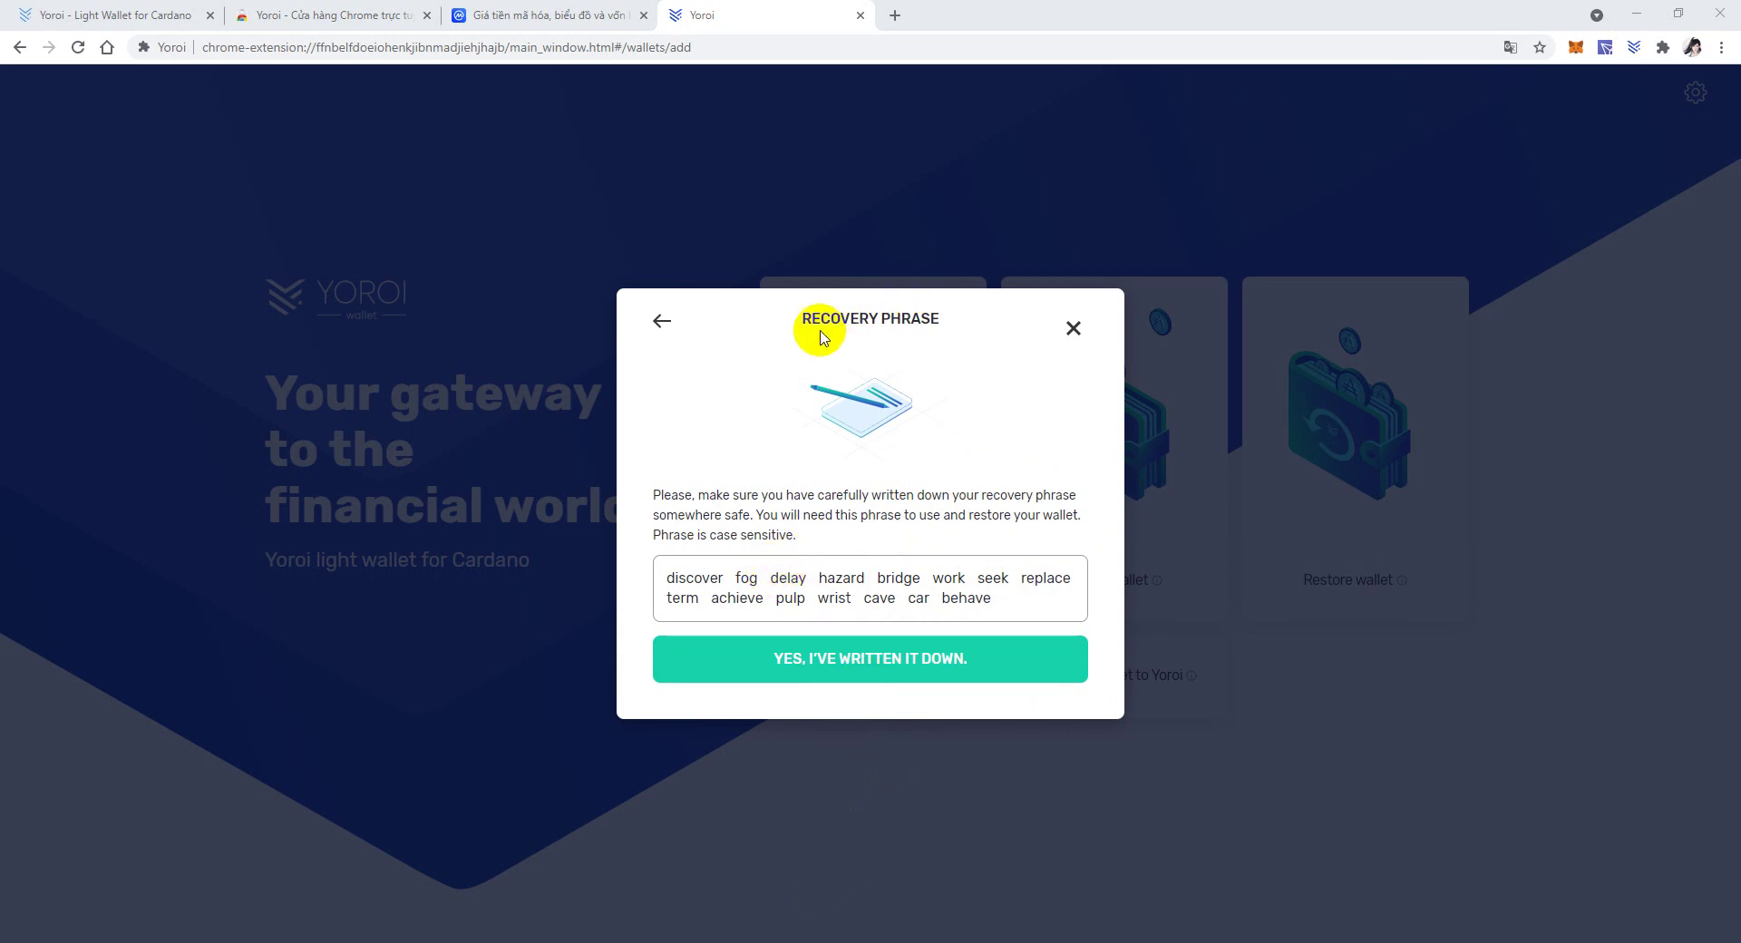
Confirm the phrase is written down and place the first seven words in order.
click(892, 668)
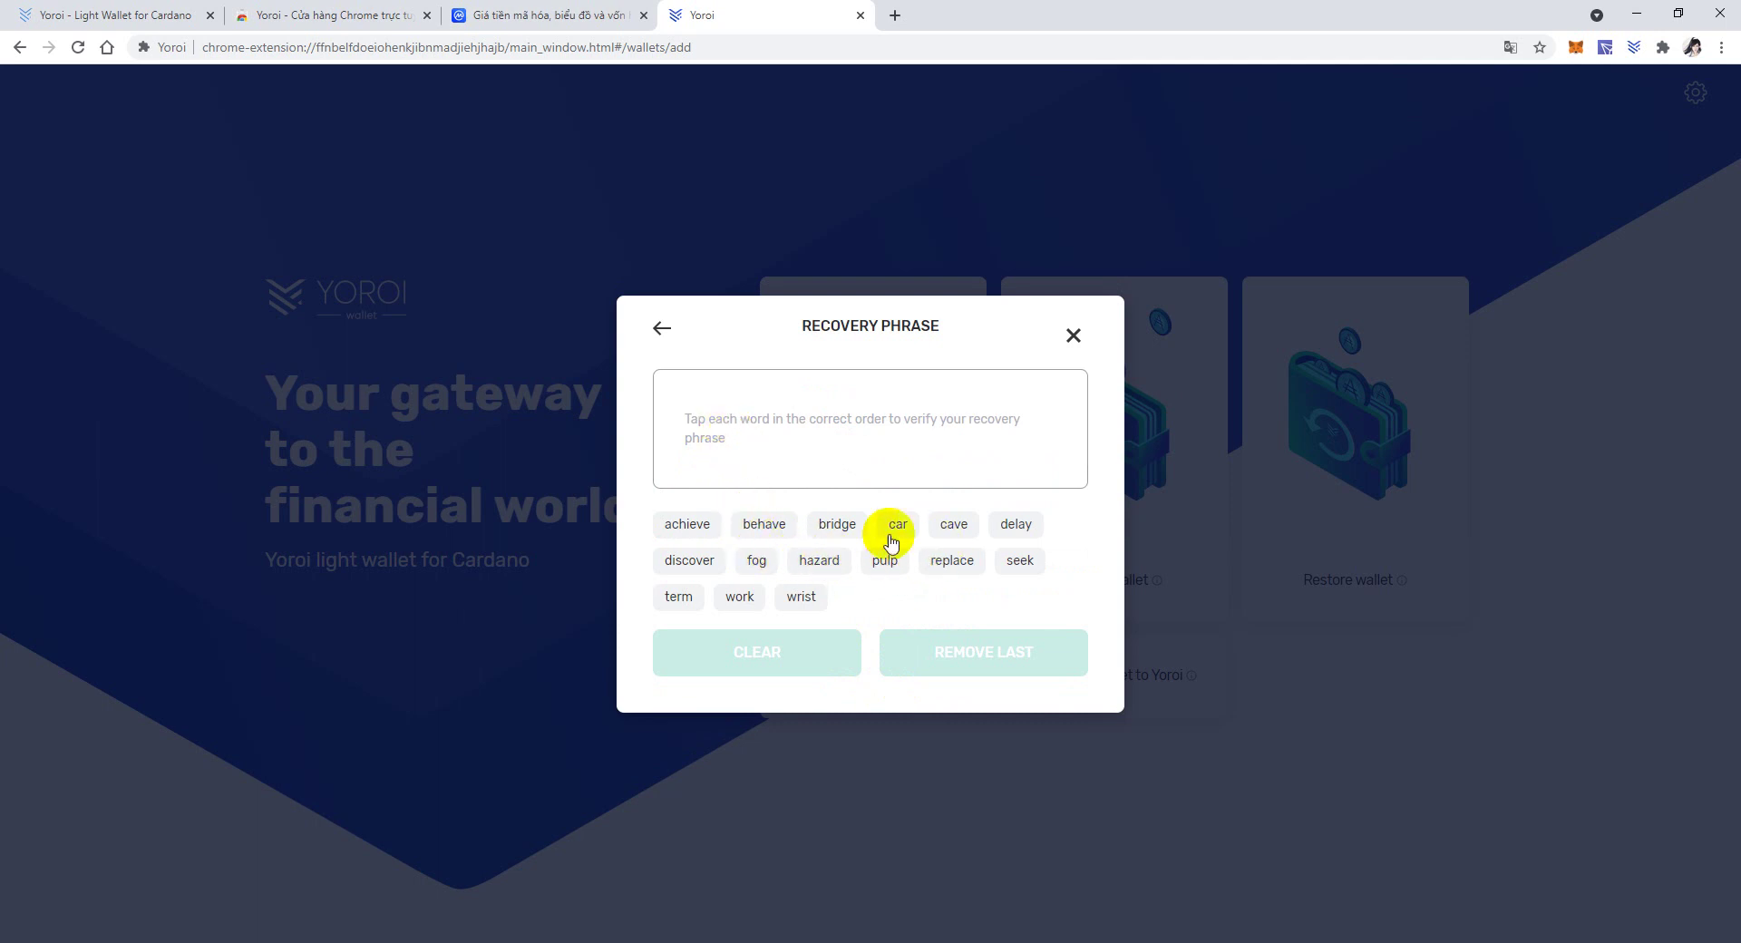
click(691, 561)
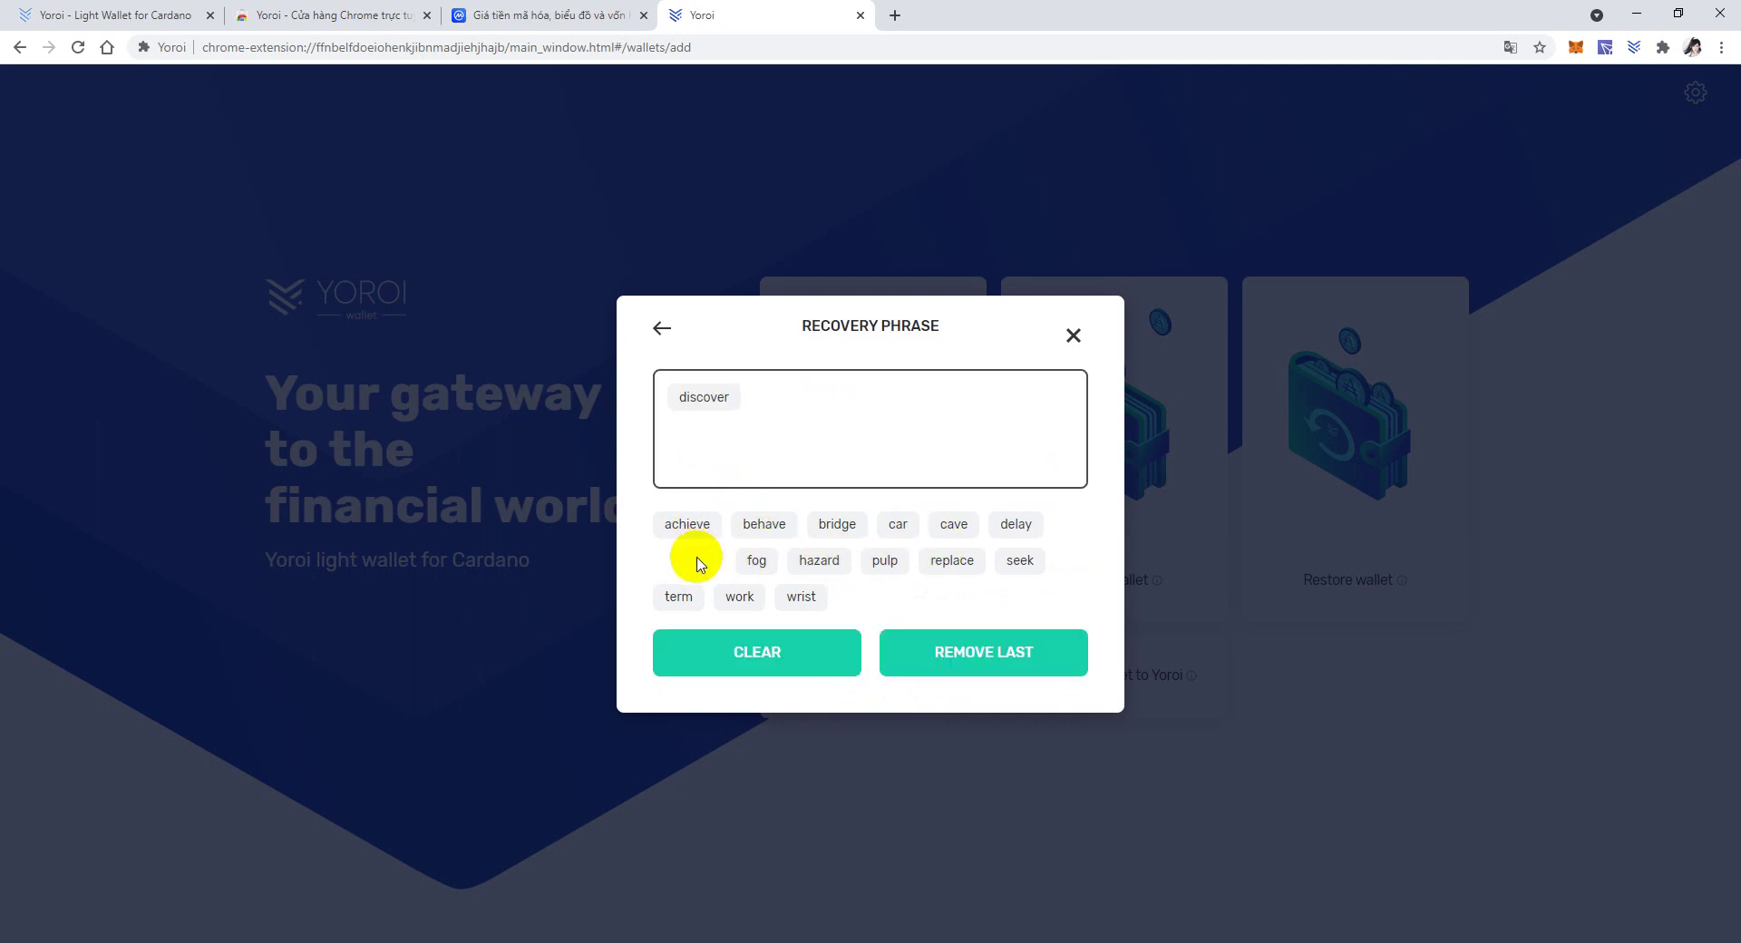
click(764, 560)
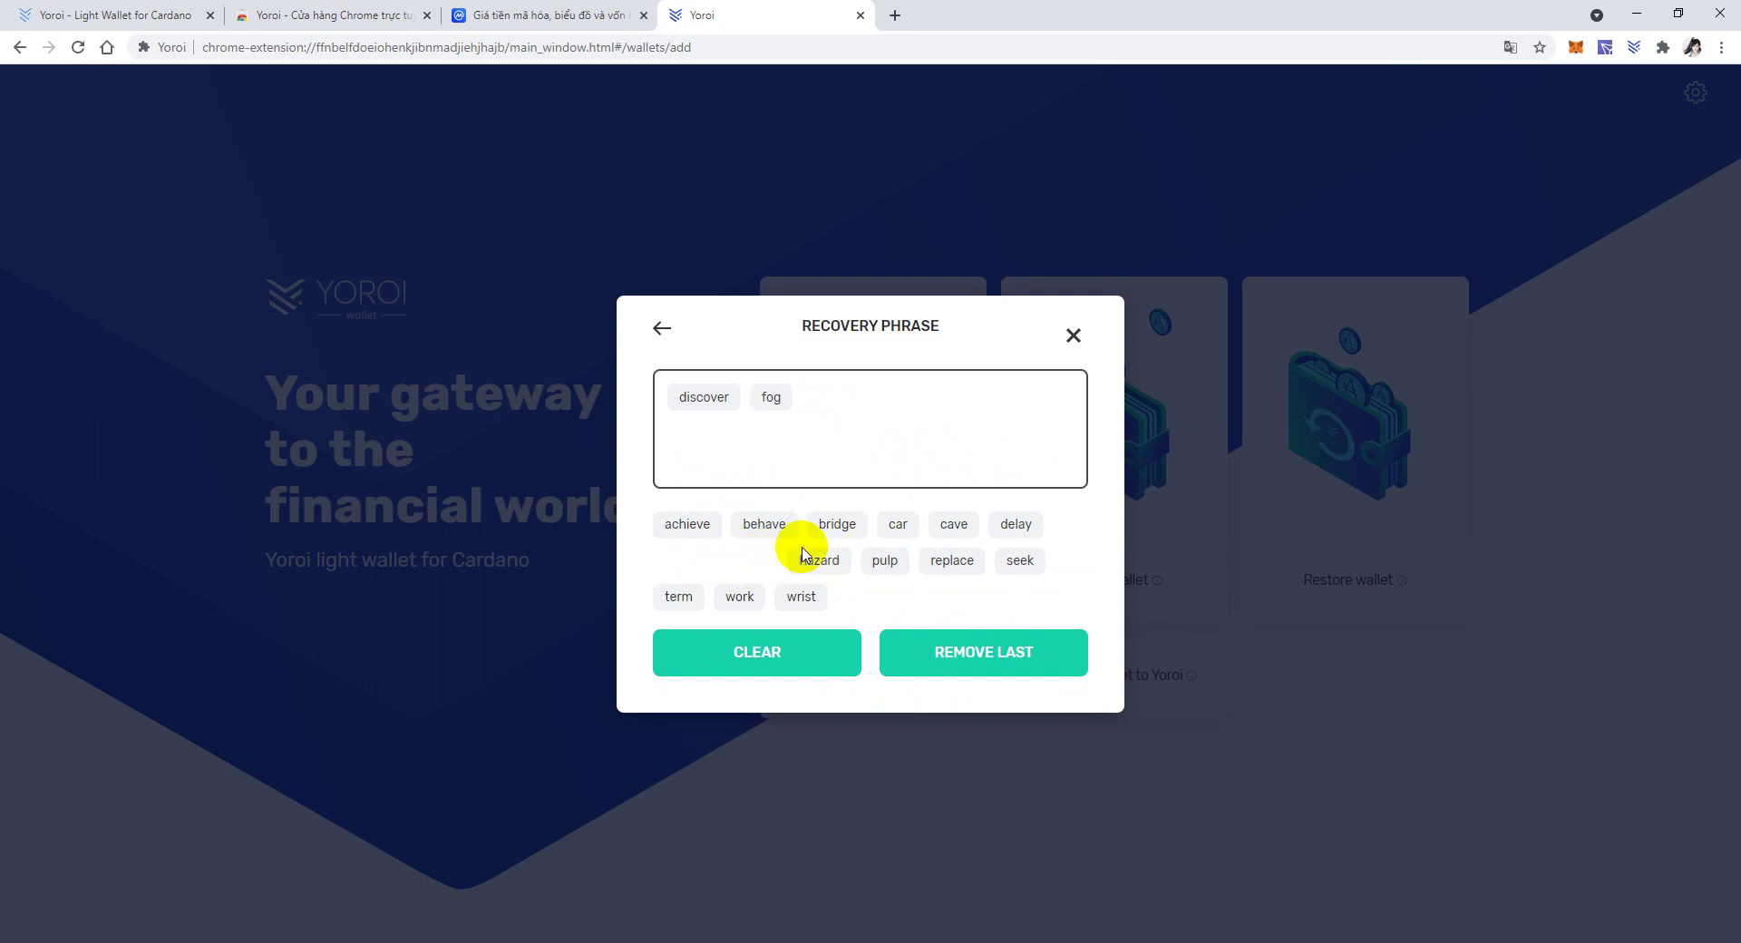
click(998, 533)
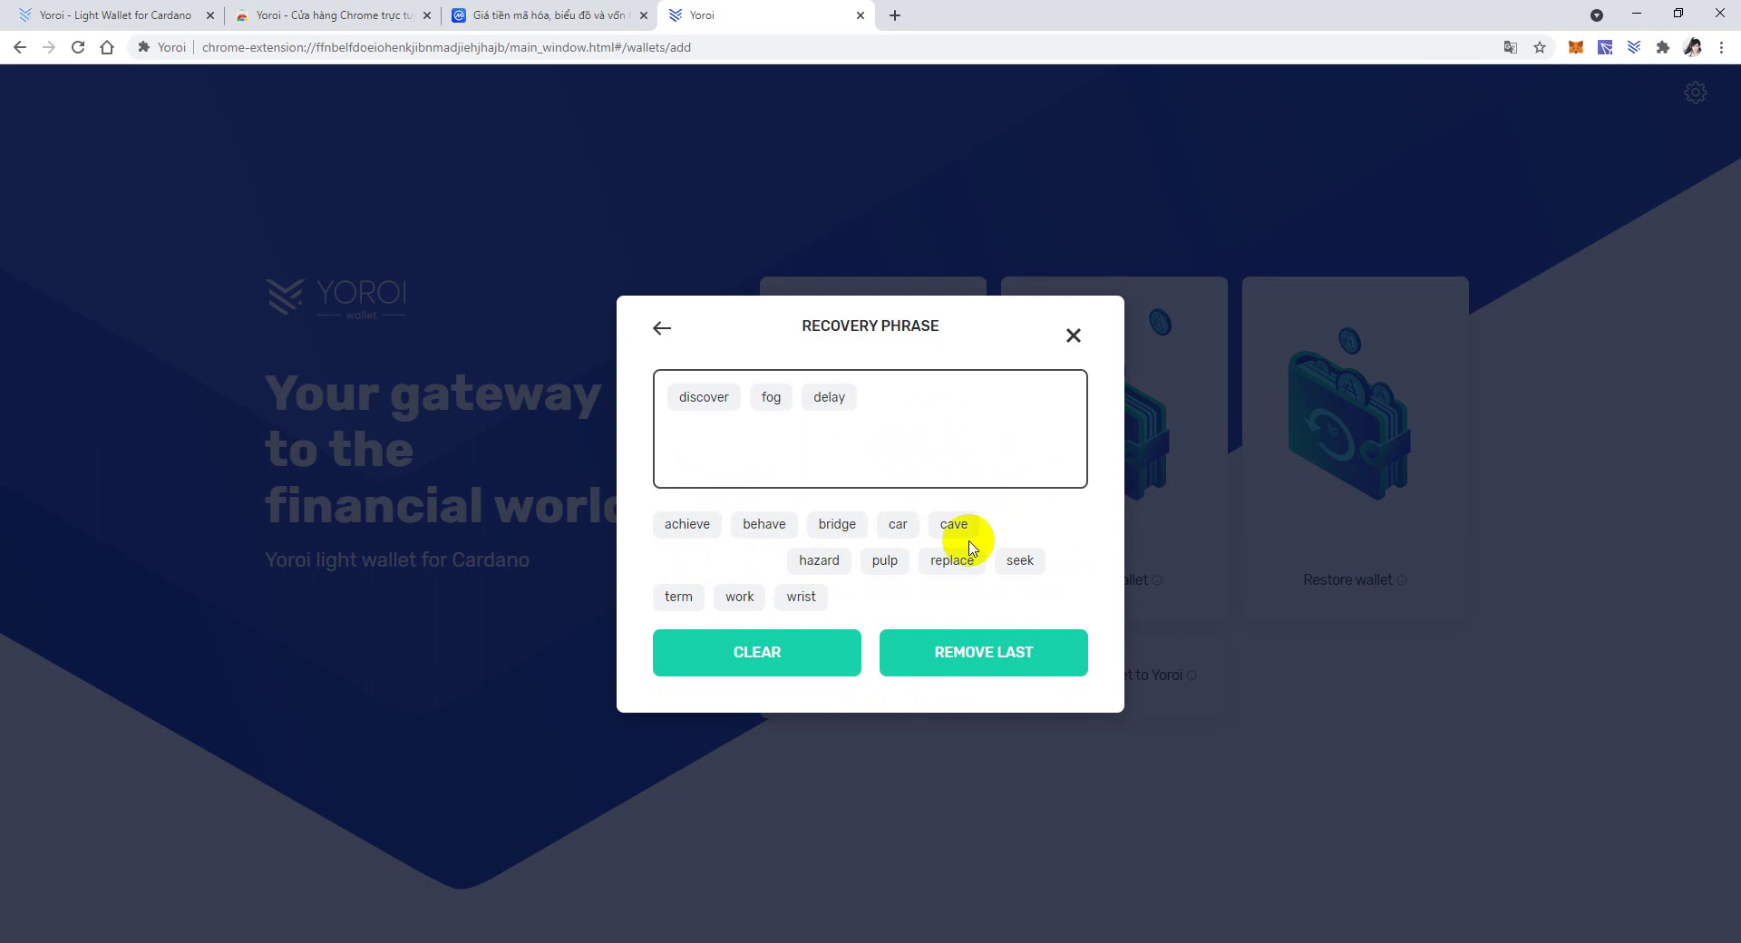
click(816, 557)
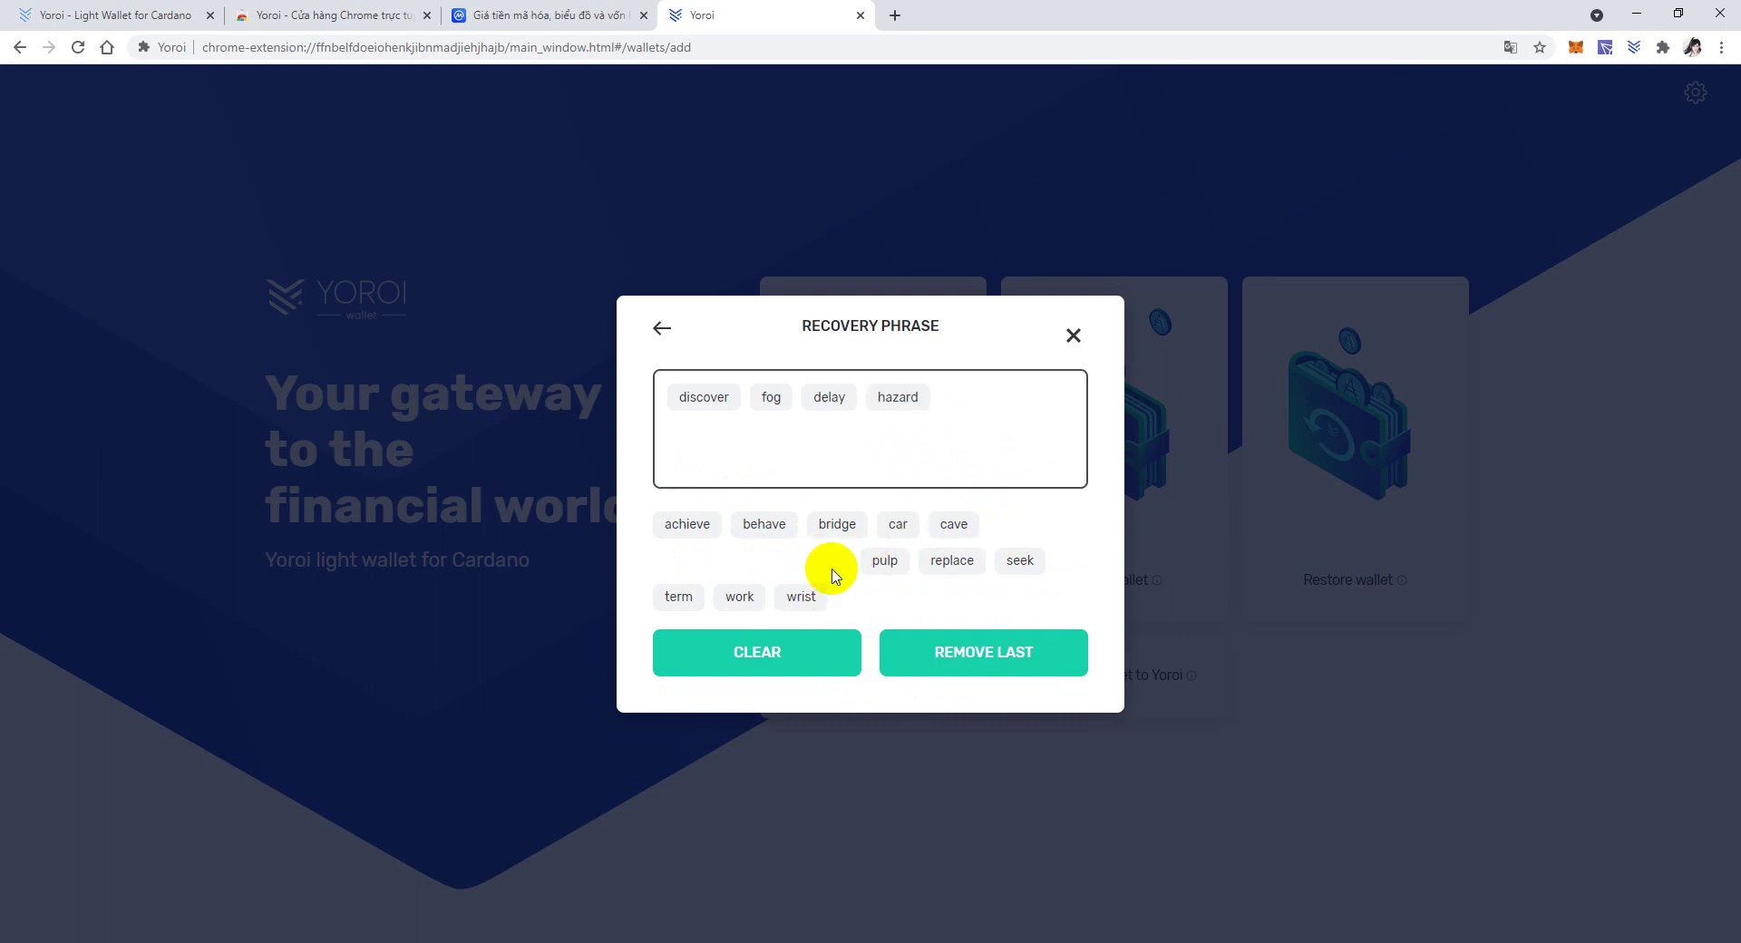
click(838, 530)
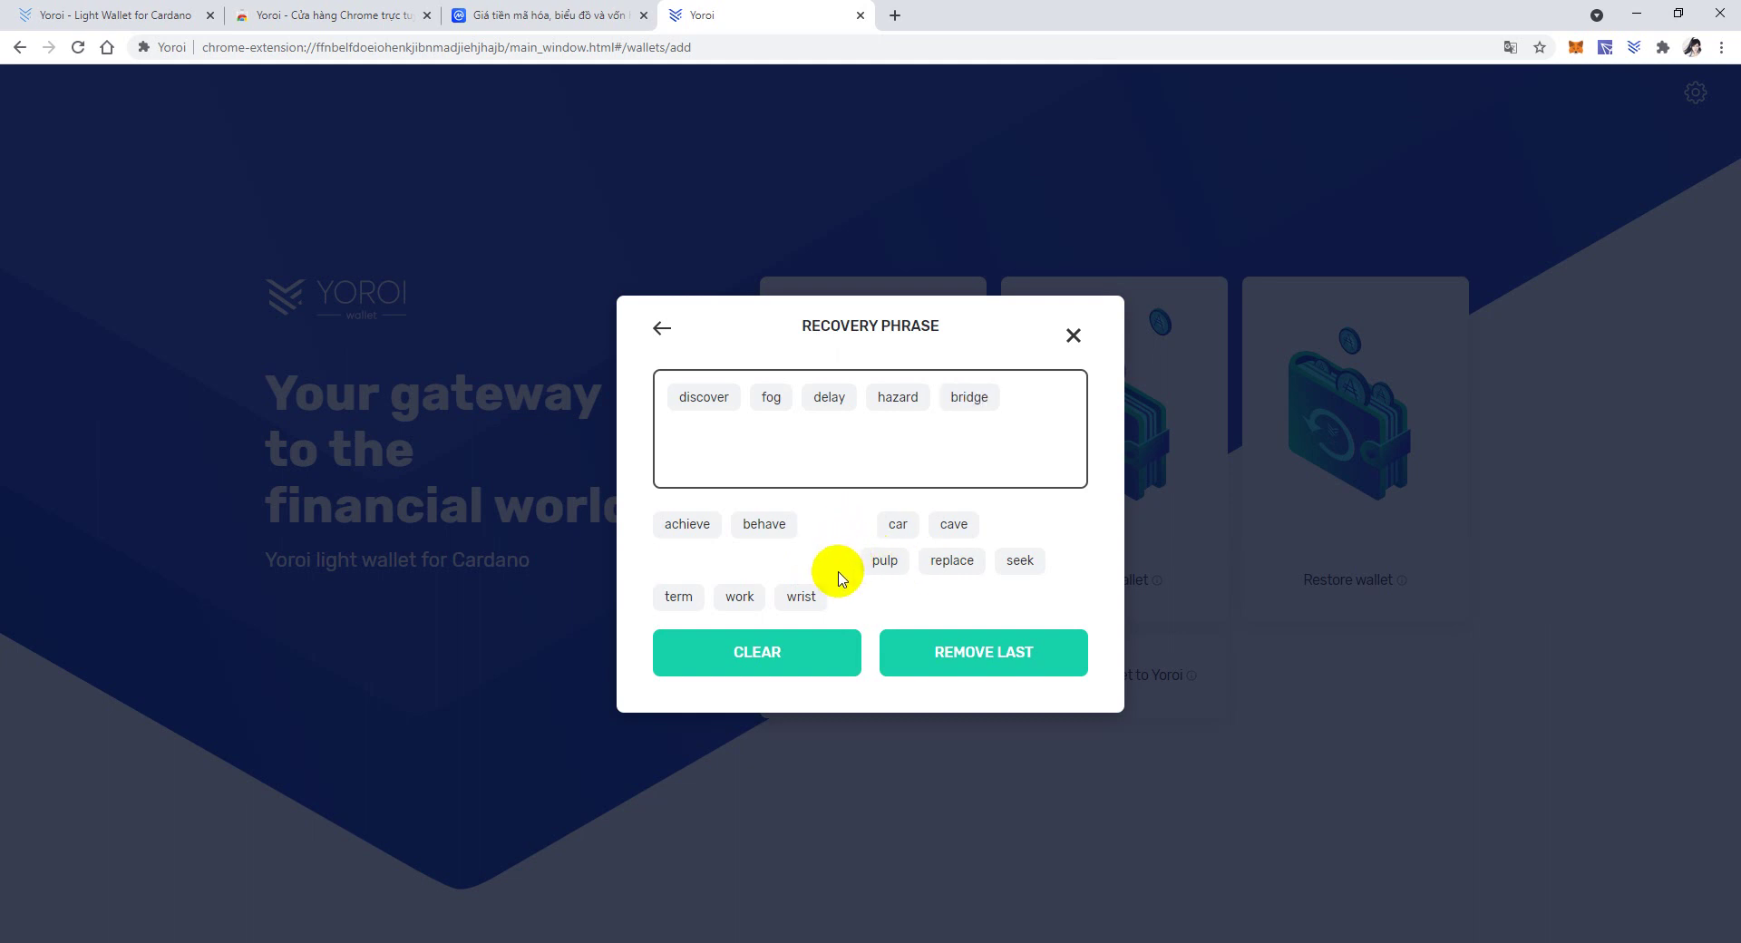
click(739, 597)
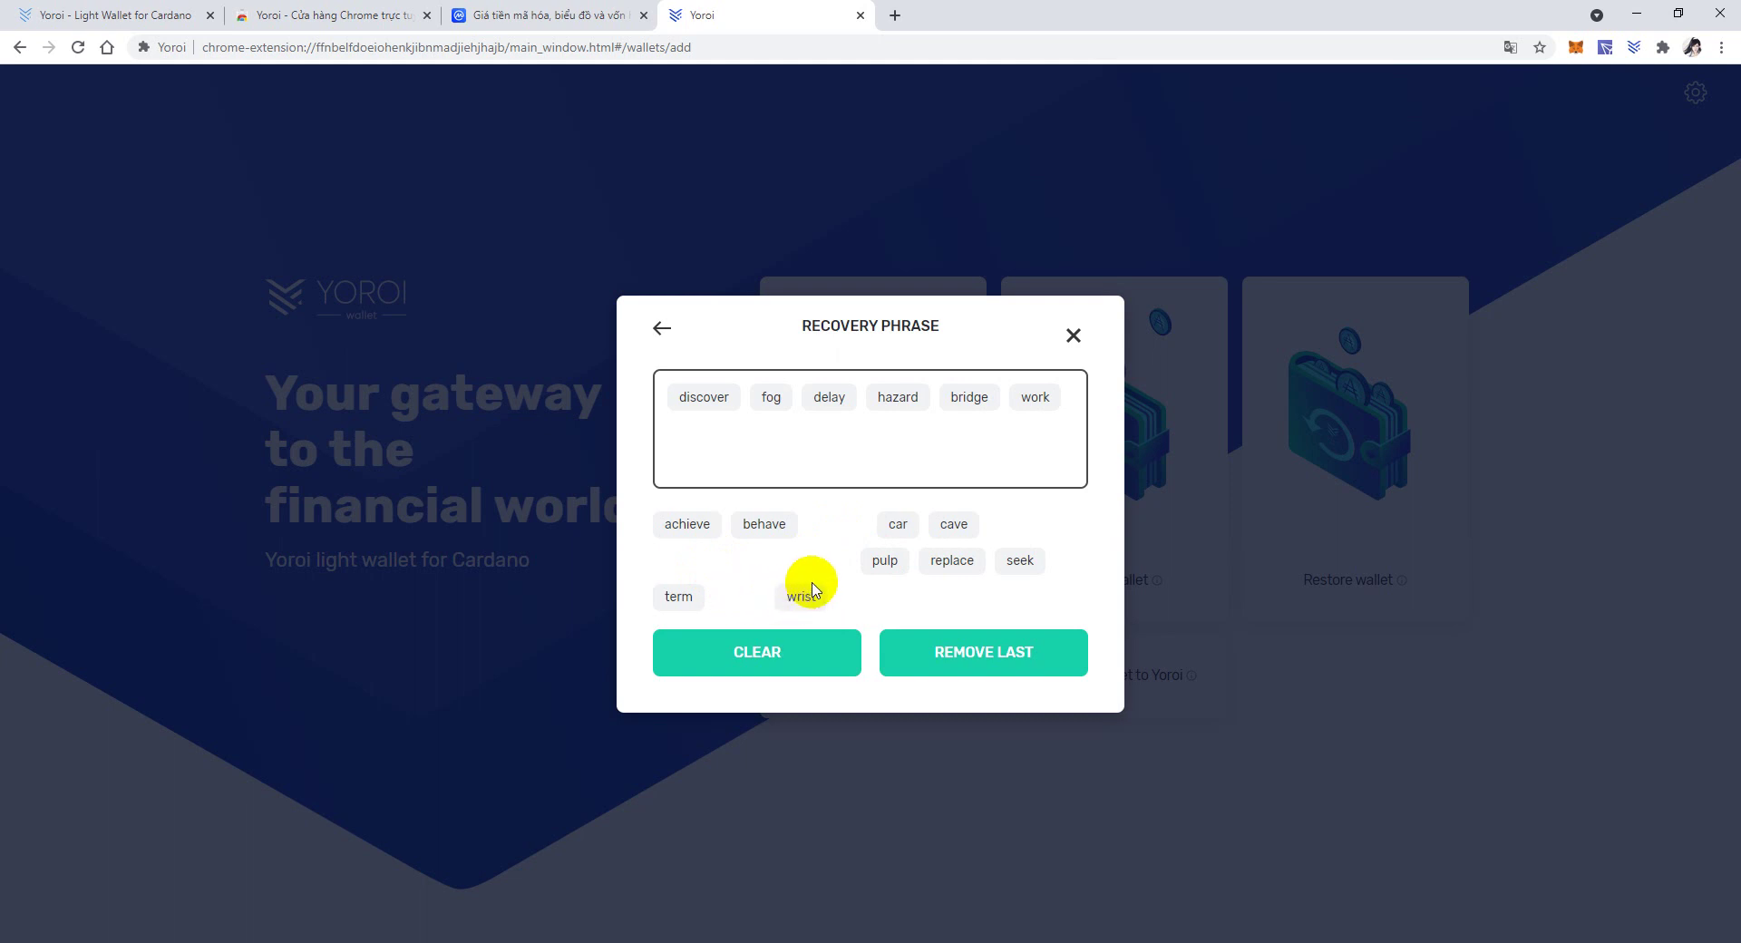
click(1018, 562)
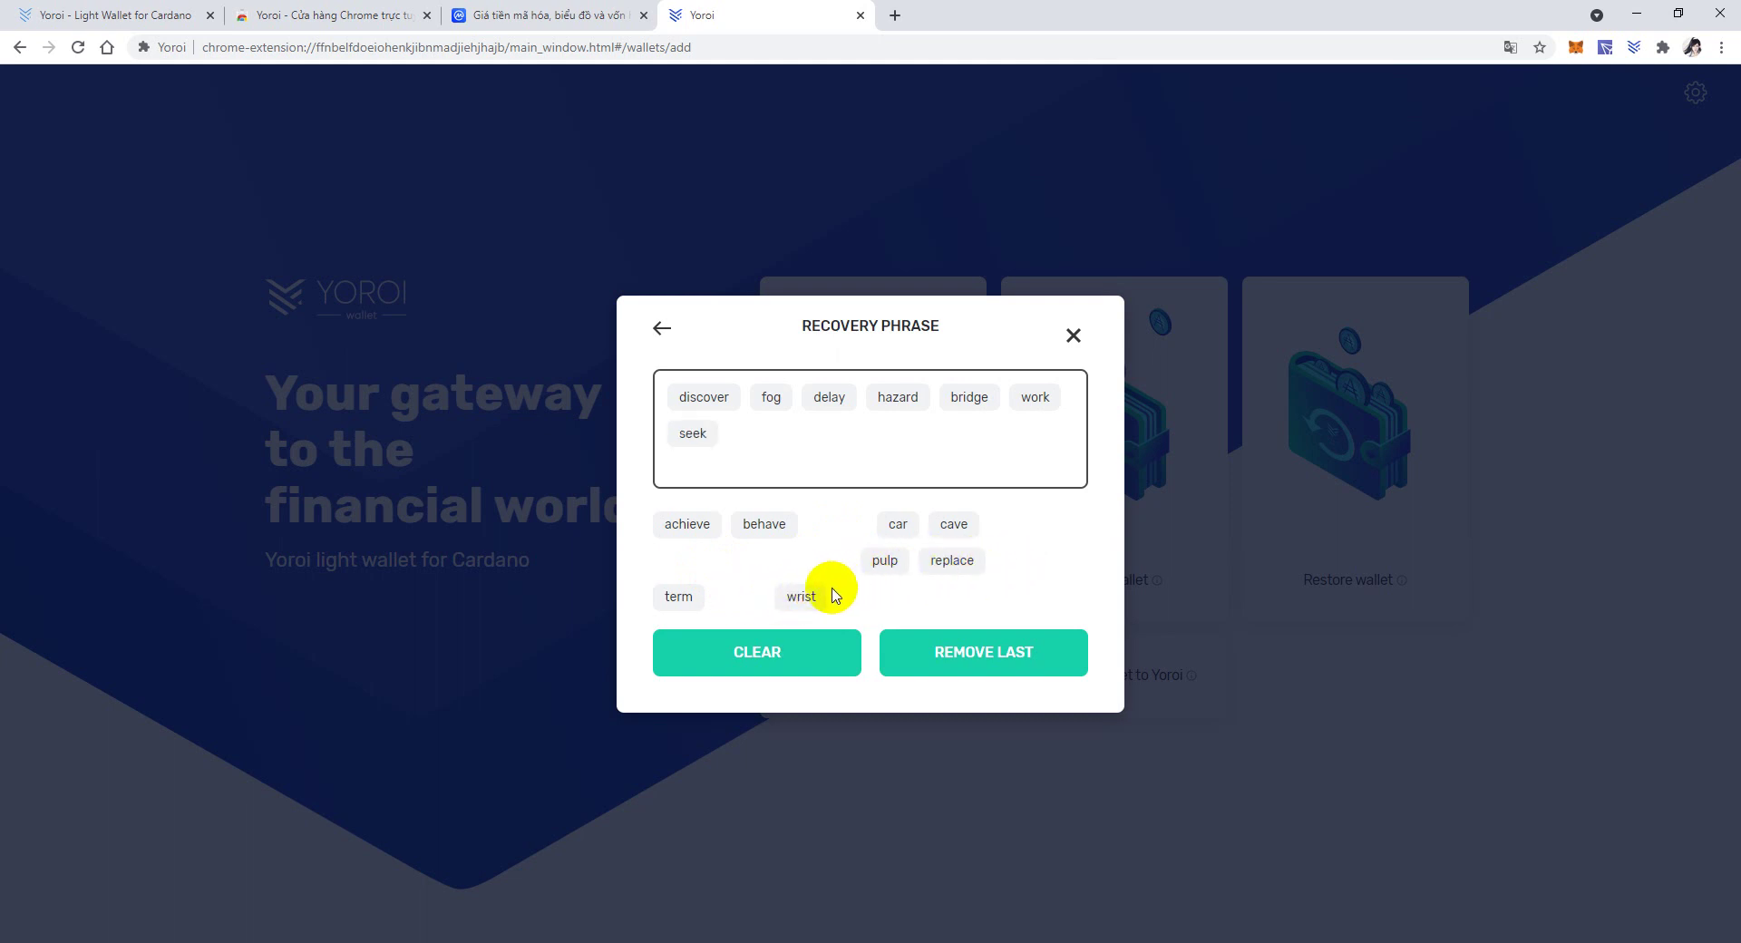
Place words eight through fifteen to complete the recovery phrase.
click(947, 561)
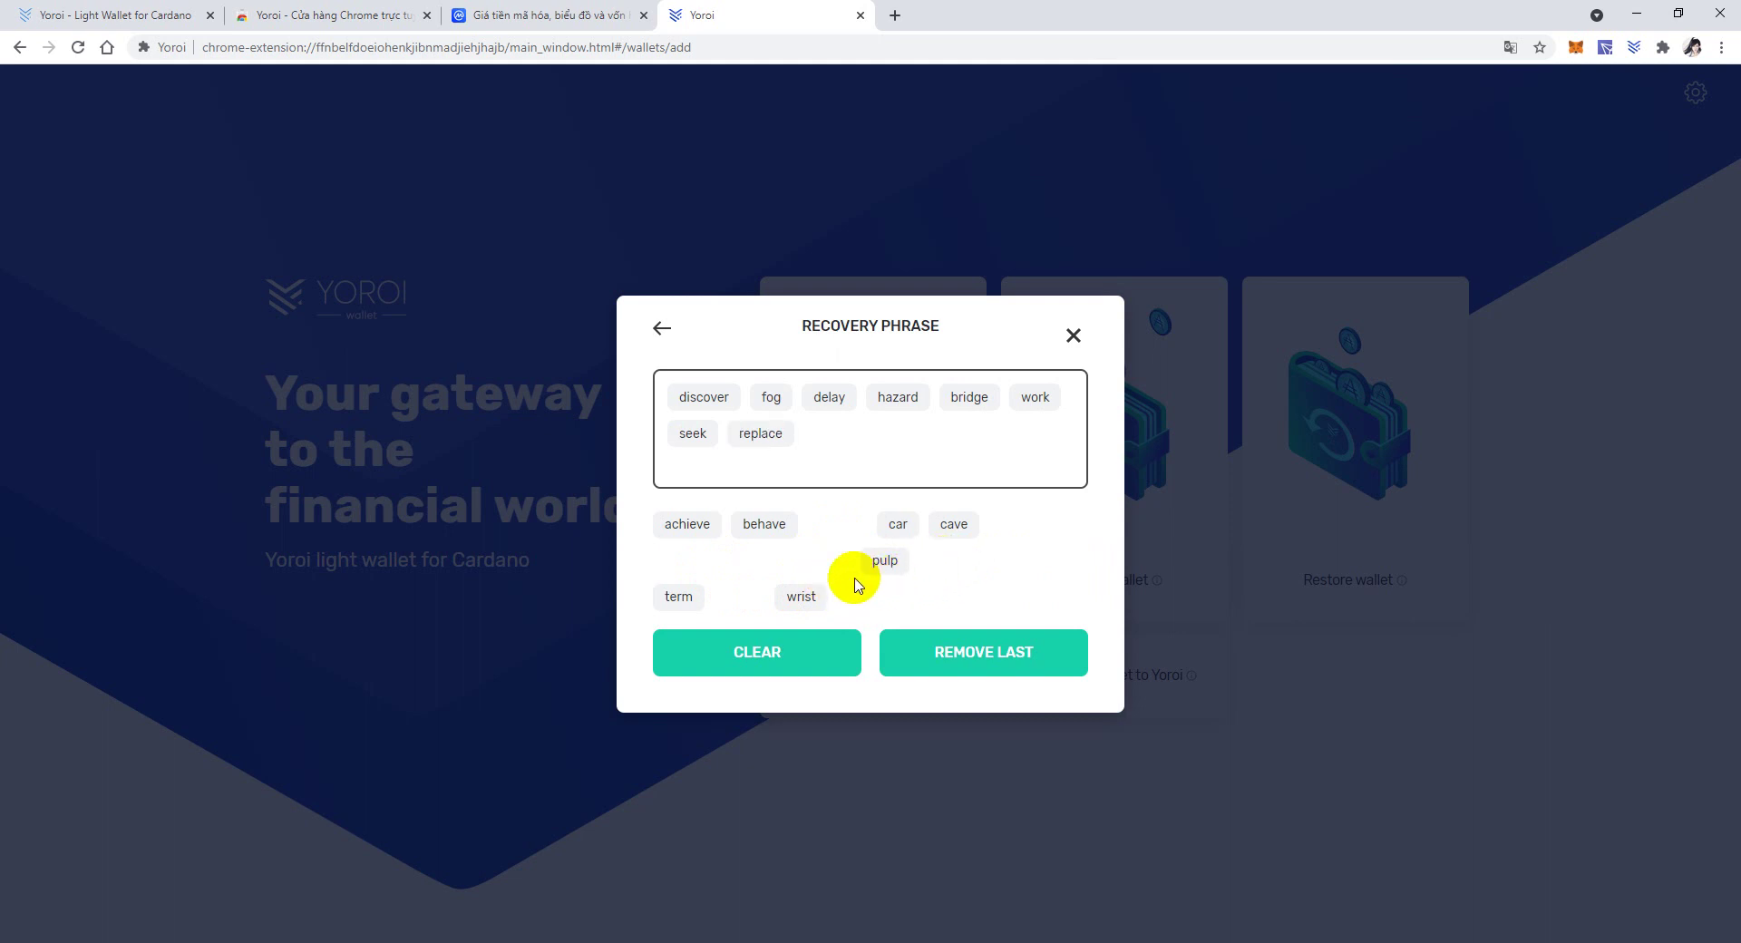
click(682, 596)
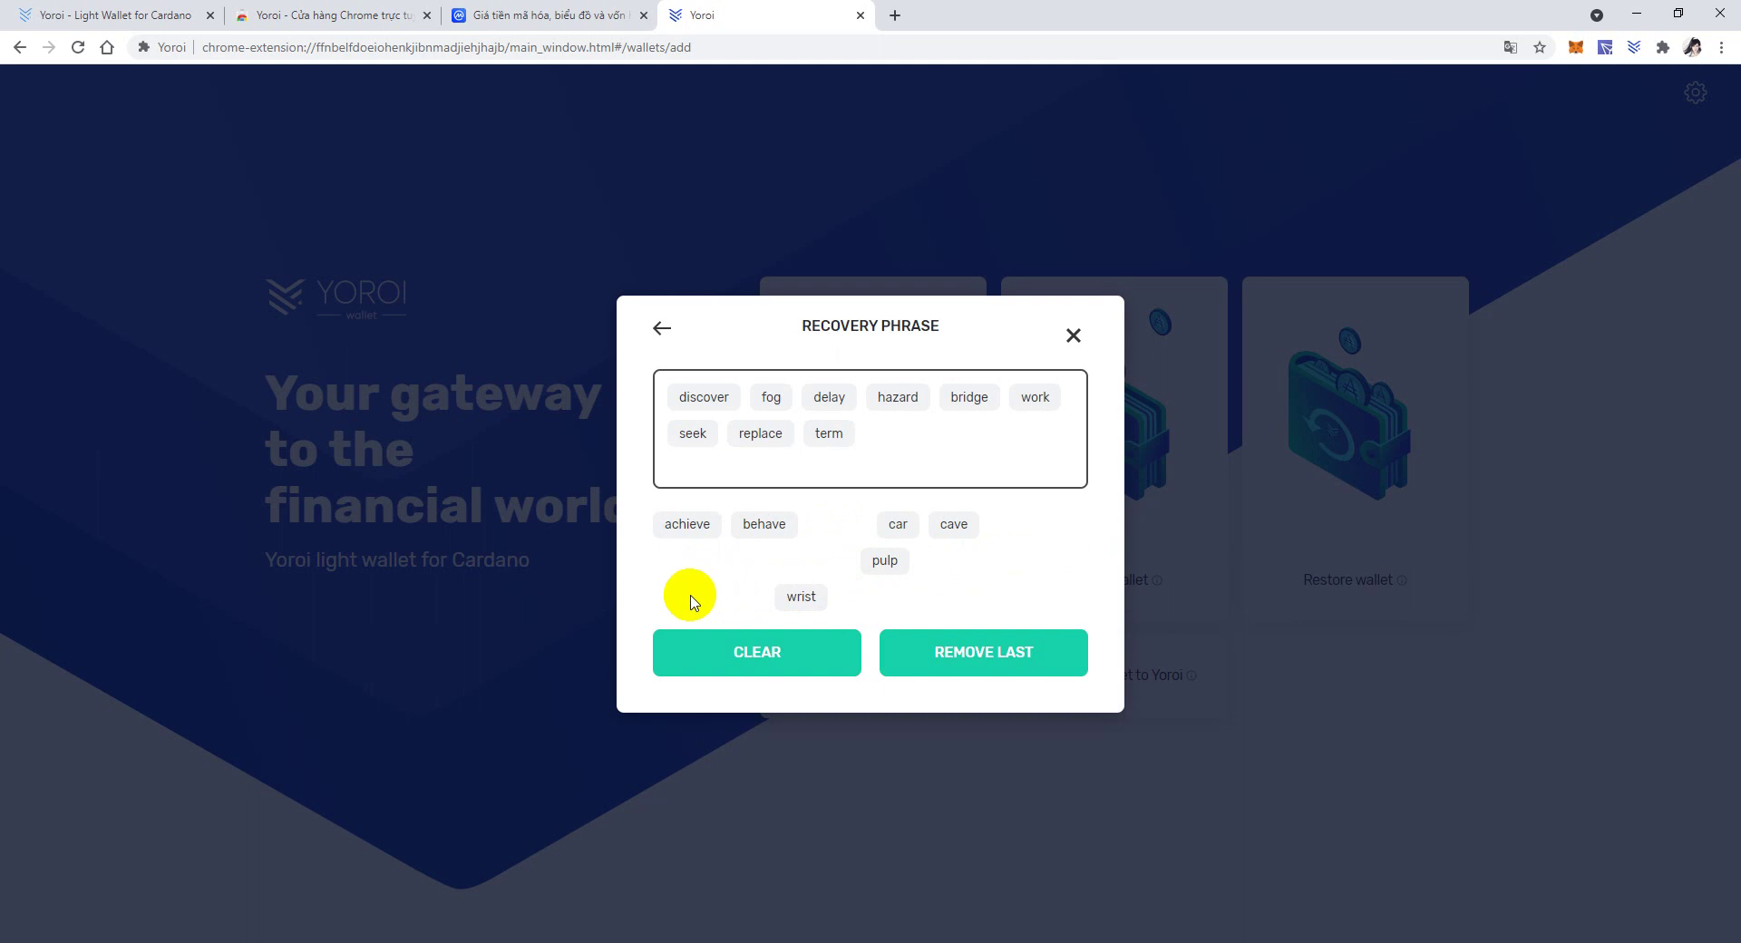
click(689, 526)
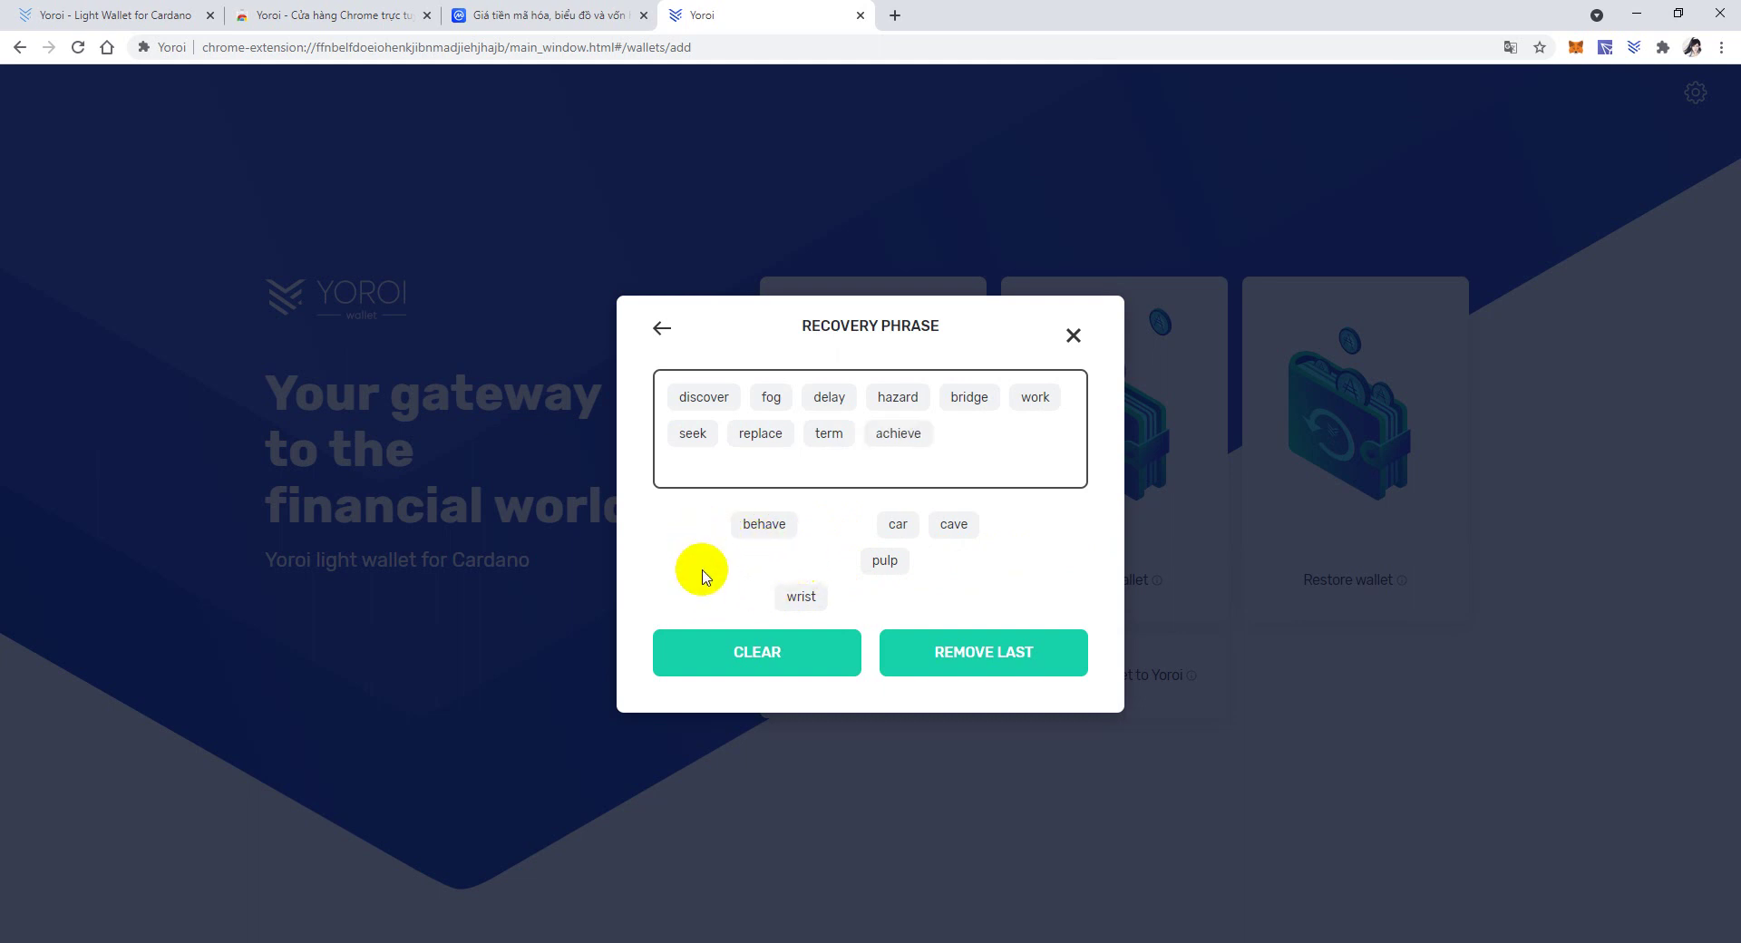
click(886, 563)
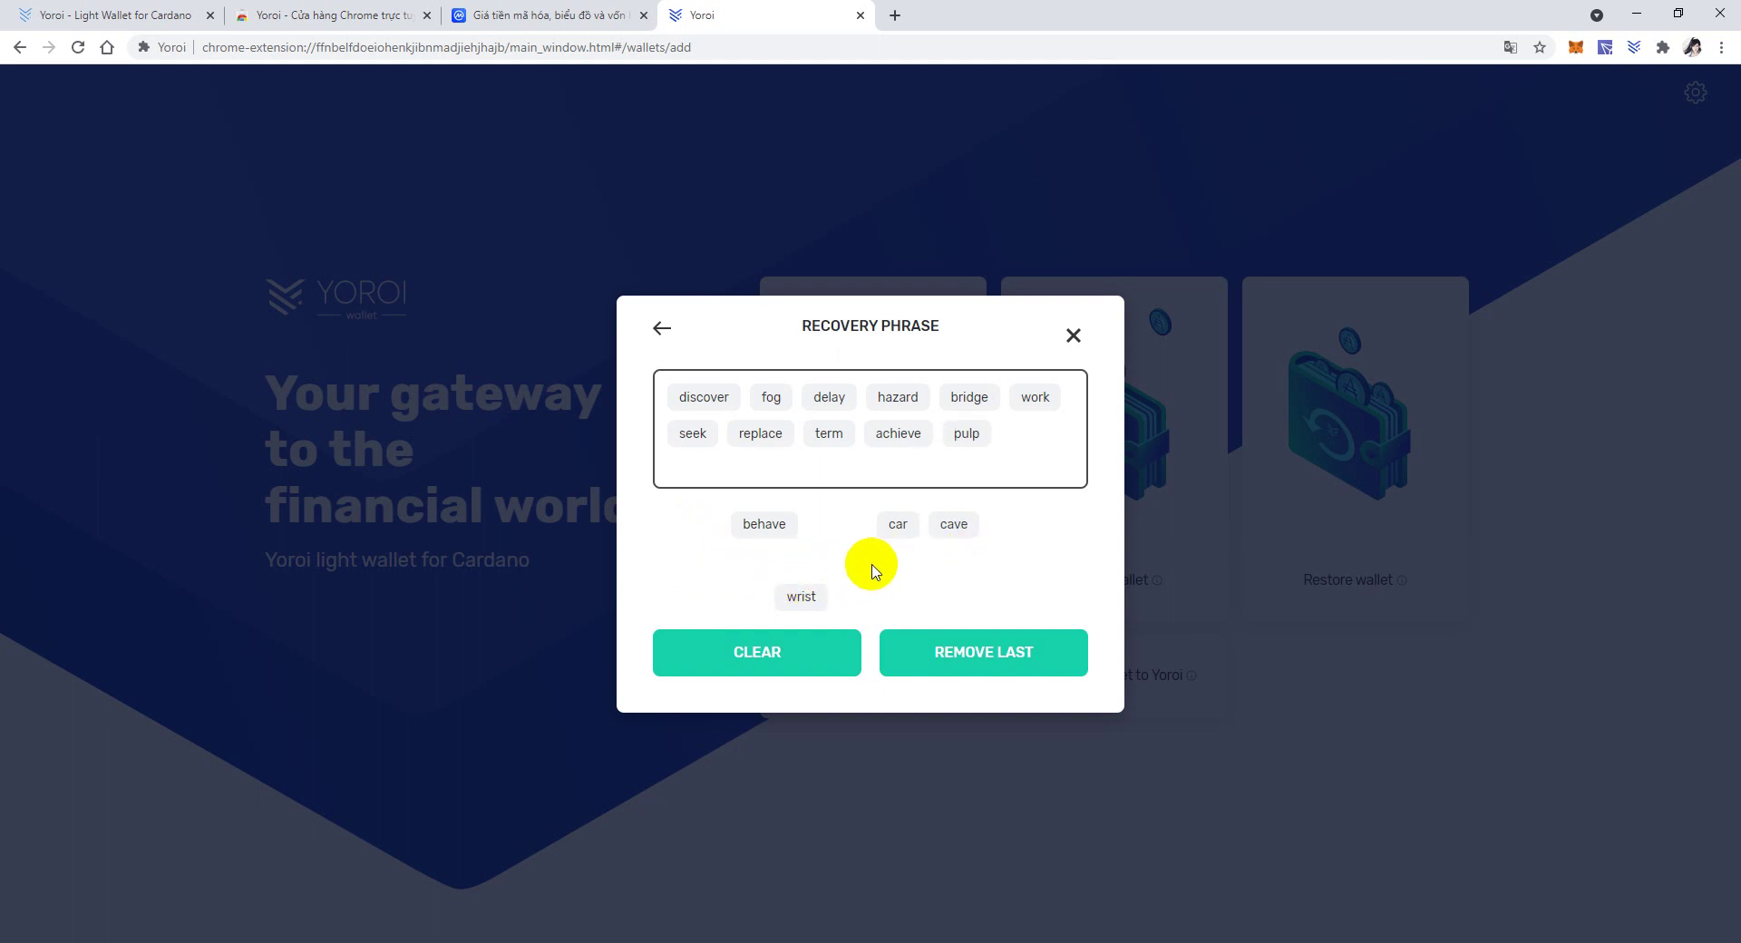
click(802, 598)
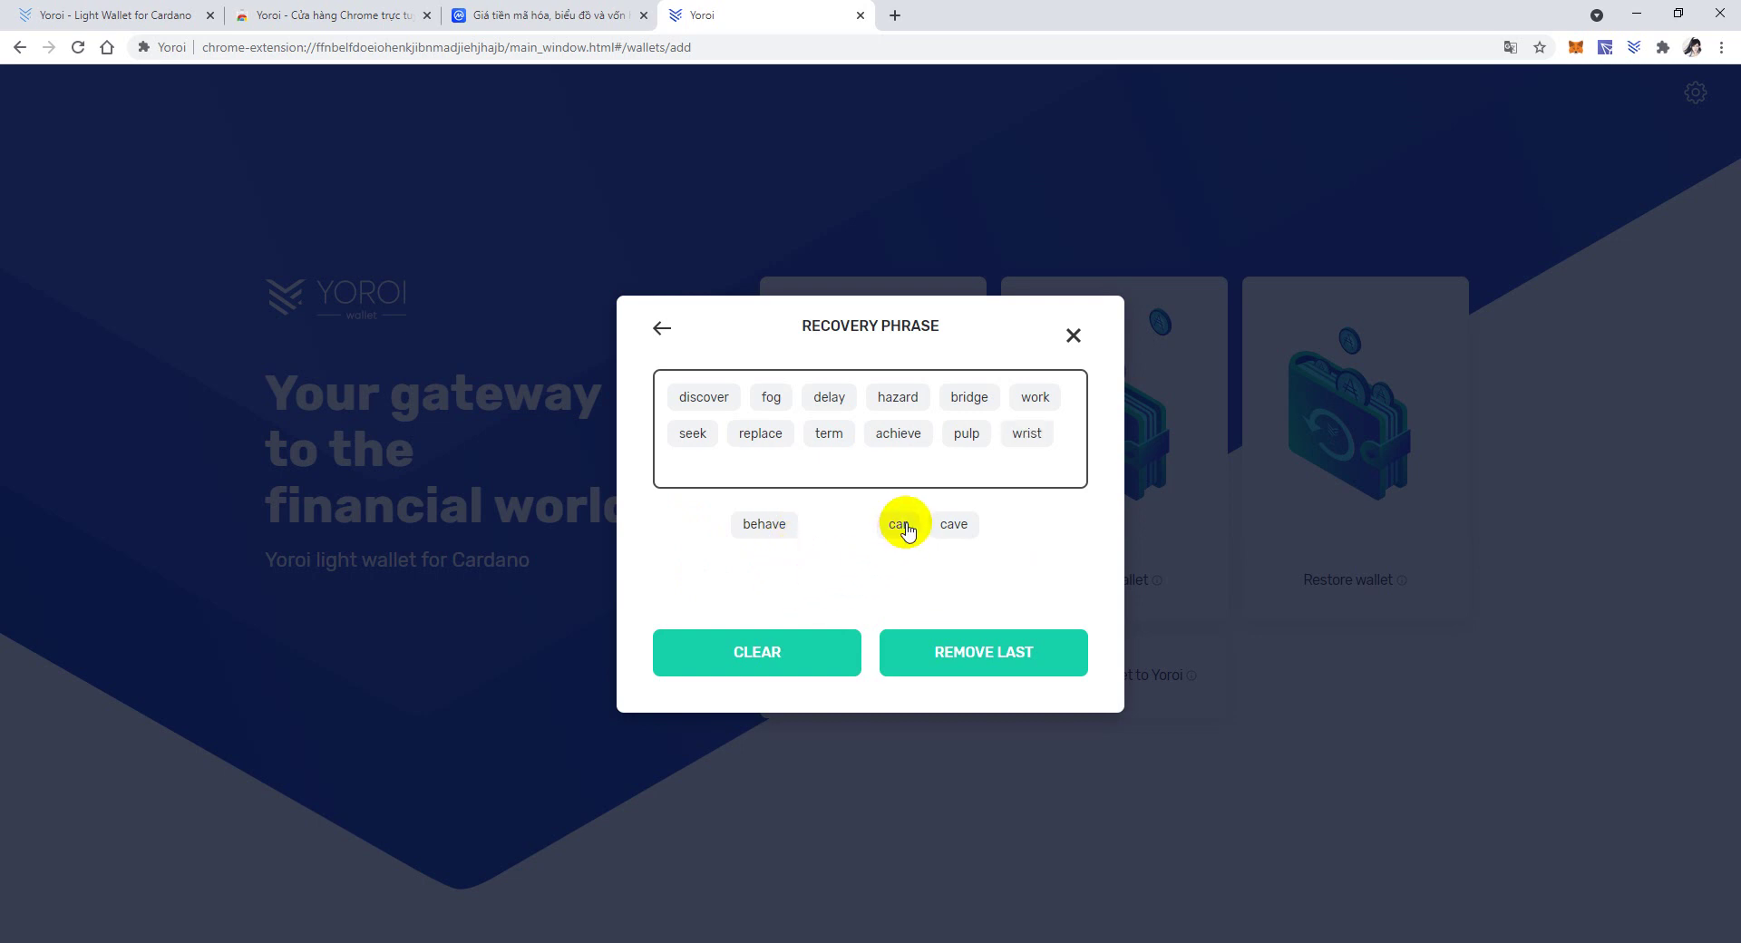
click(950, 524)
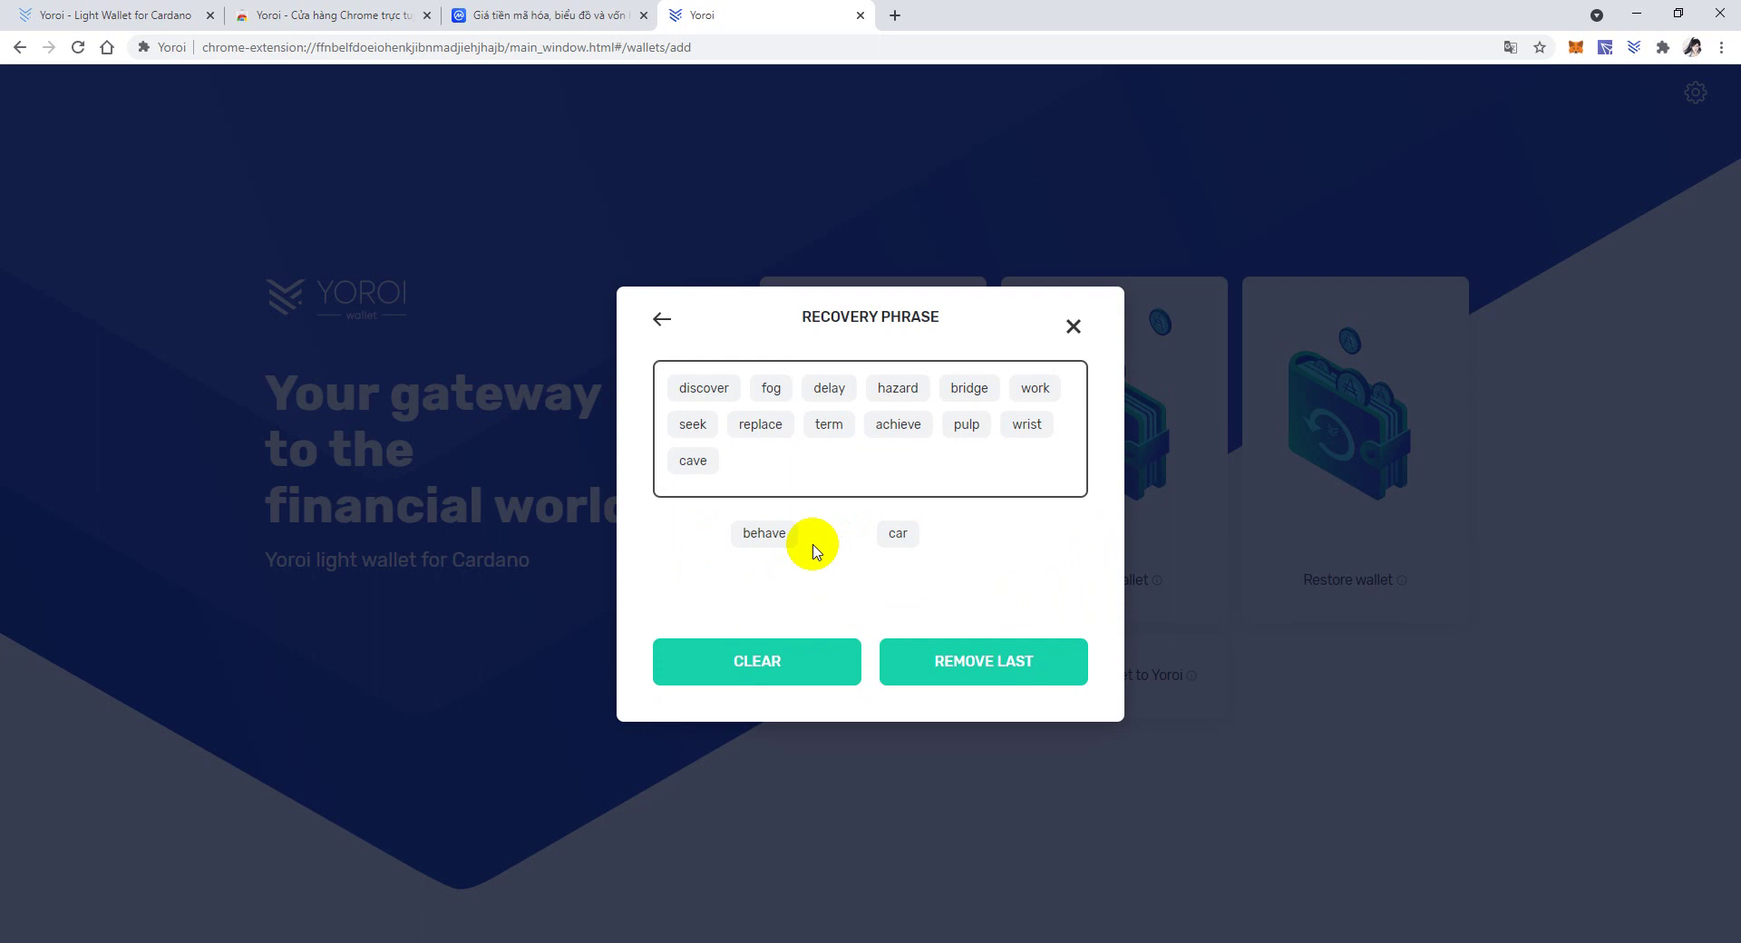
click(896, 535)
click(760, 535)
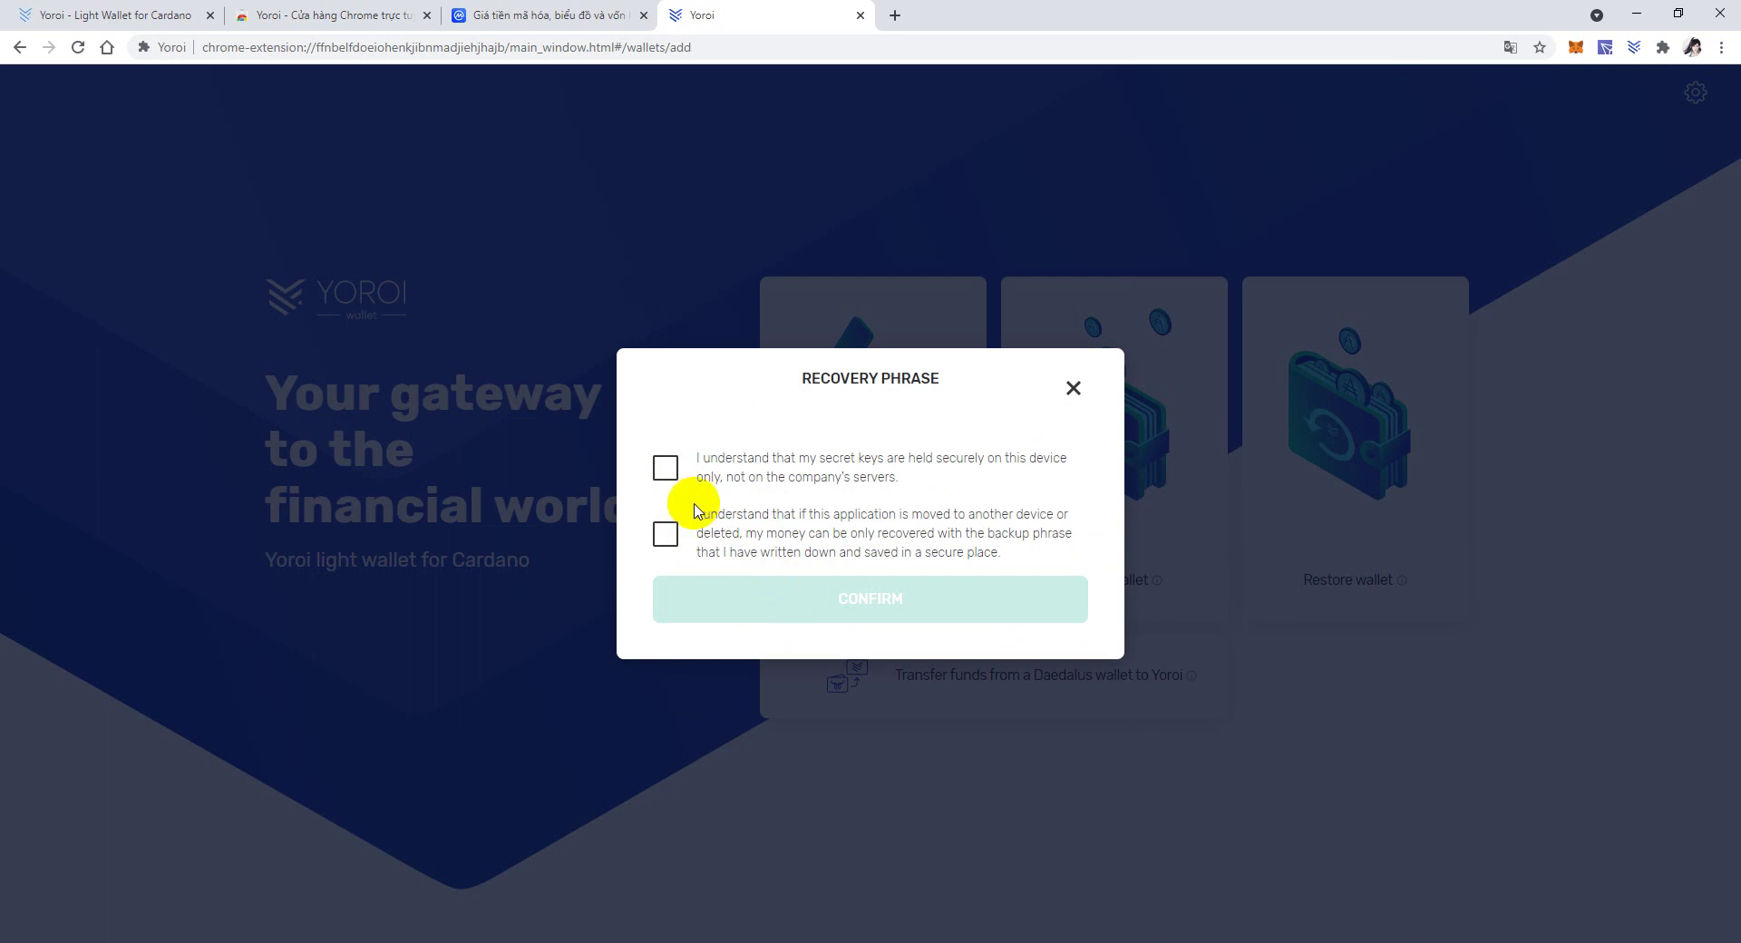
Accept the device-only keys and backup-recovery acknowledgements and confirm wallet creation.
click(666, 467)
click(666, 534)
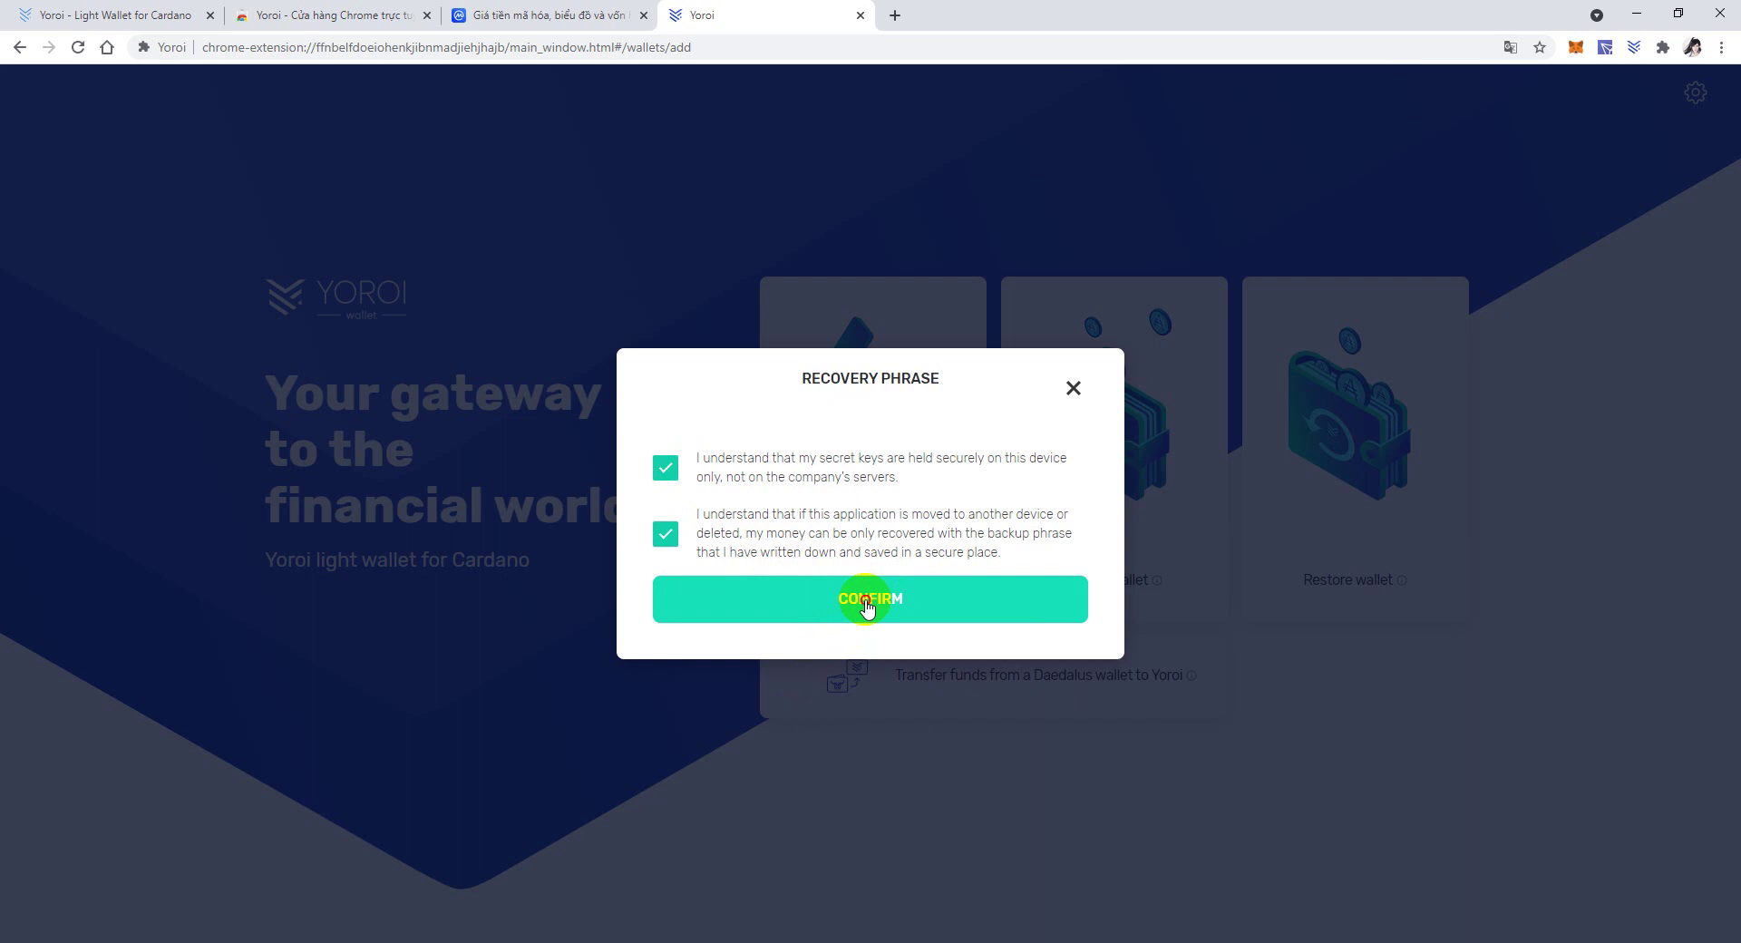
click(866, 606)
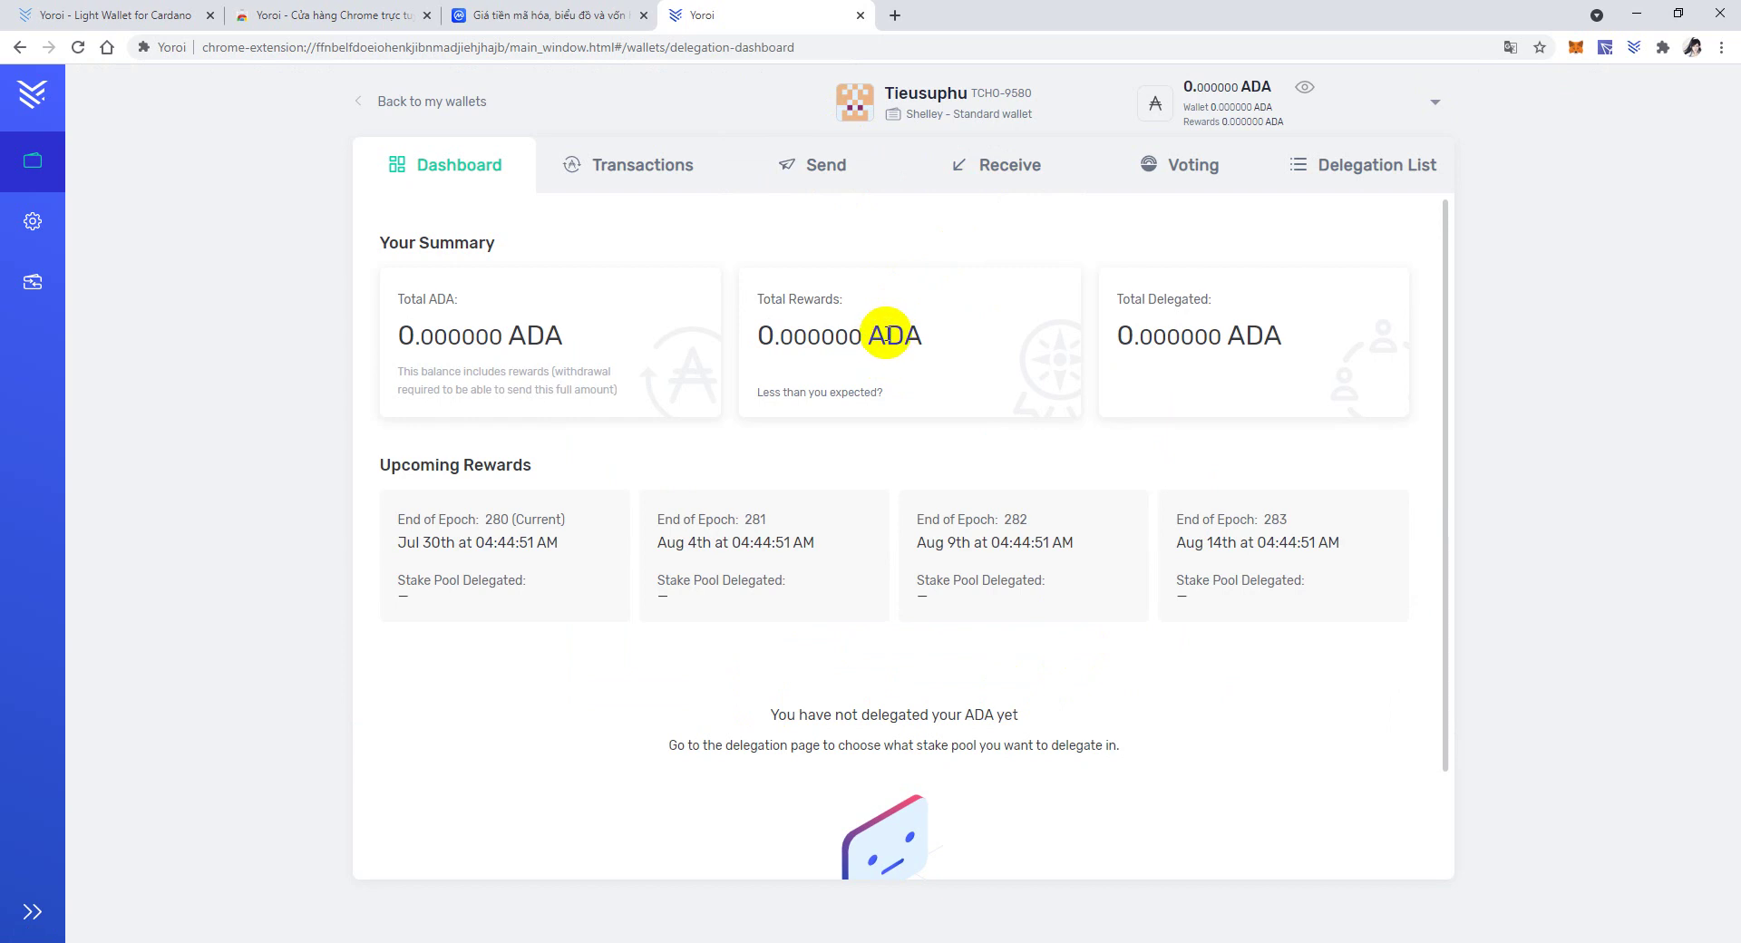
Copy the wallet's receive address to the clipboard and switch to the Send form.
click(1004, 179)
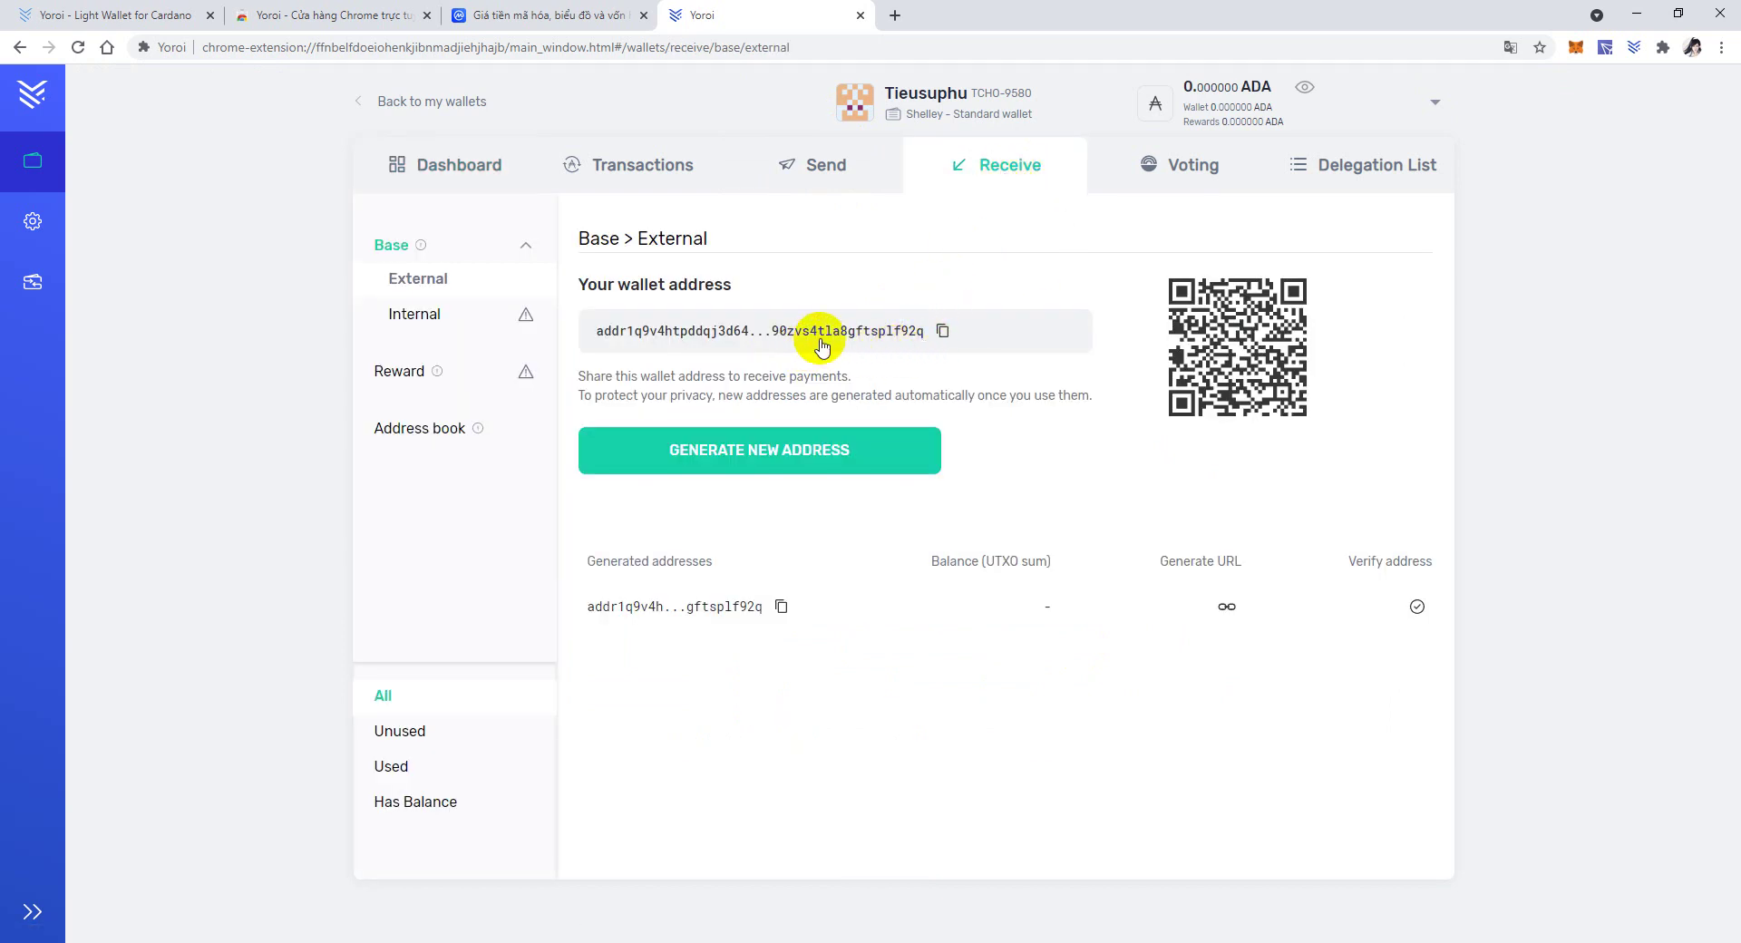
click(943, 332)
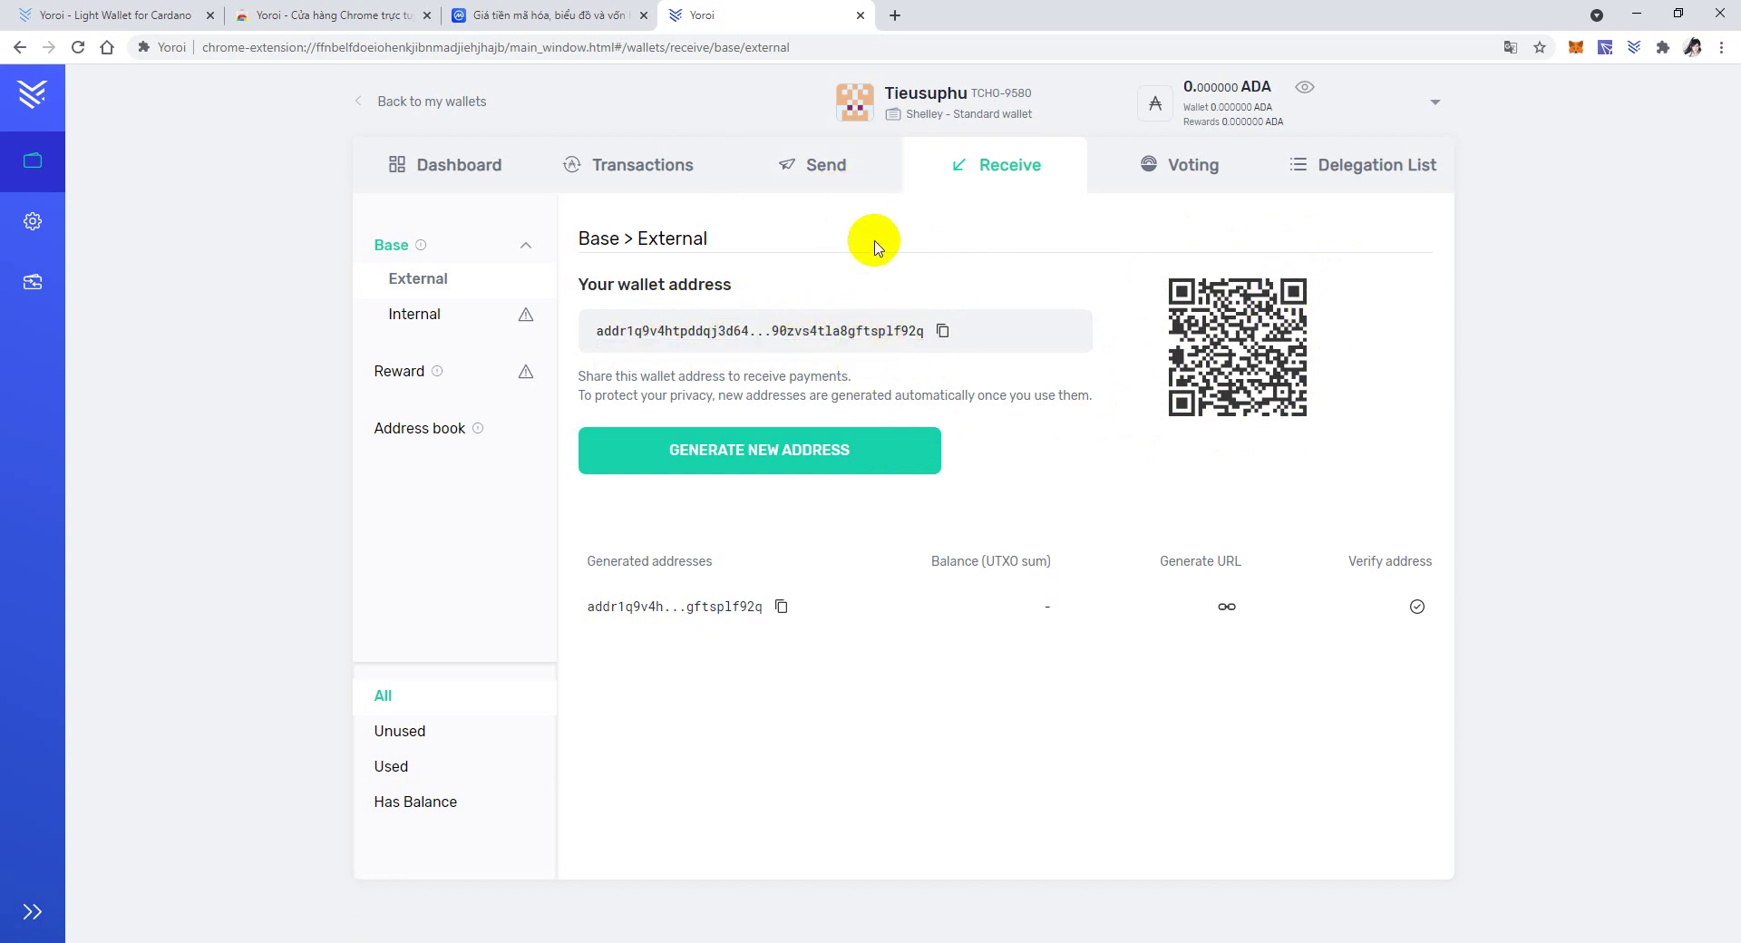
click(943, 334)
click(828, 176)
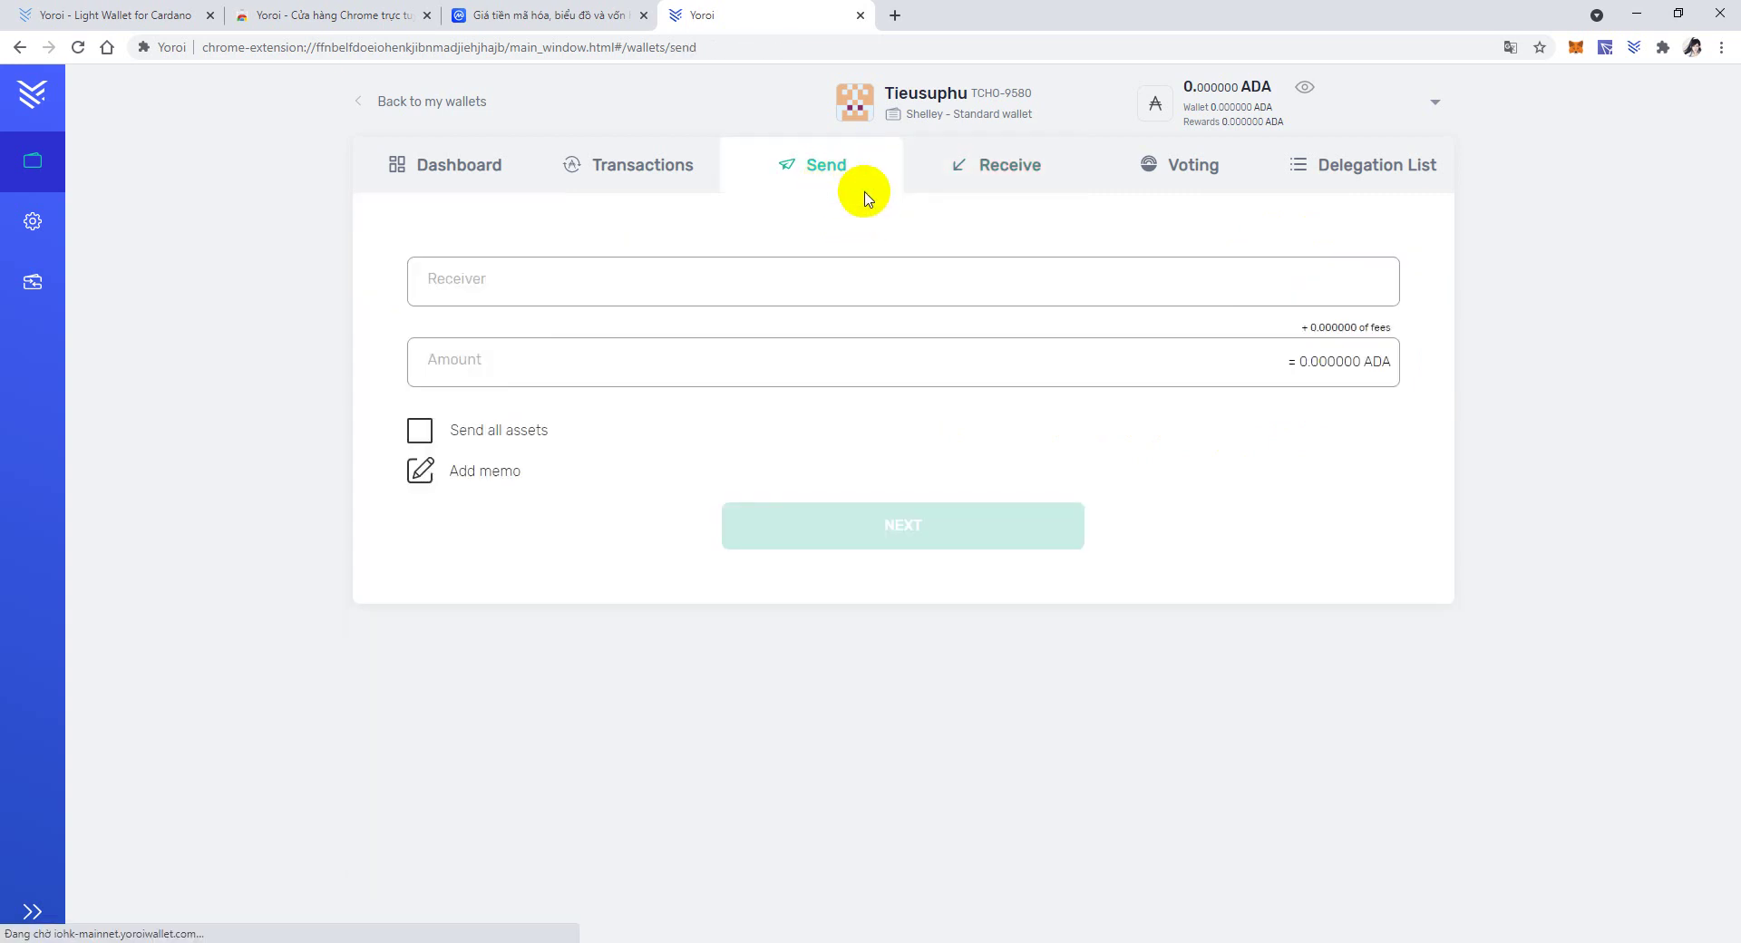
Paste the copied wallet address into the Receiver field.
click(617, 286)
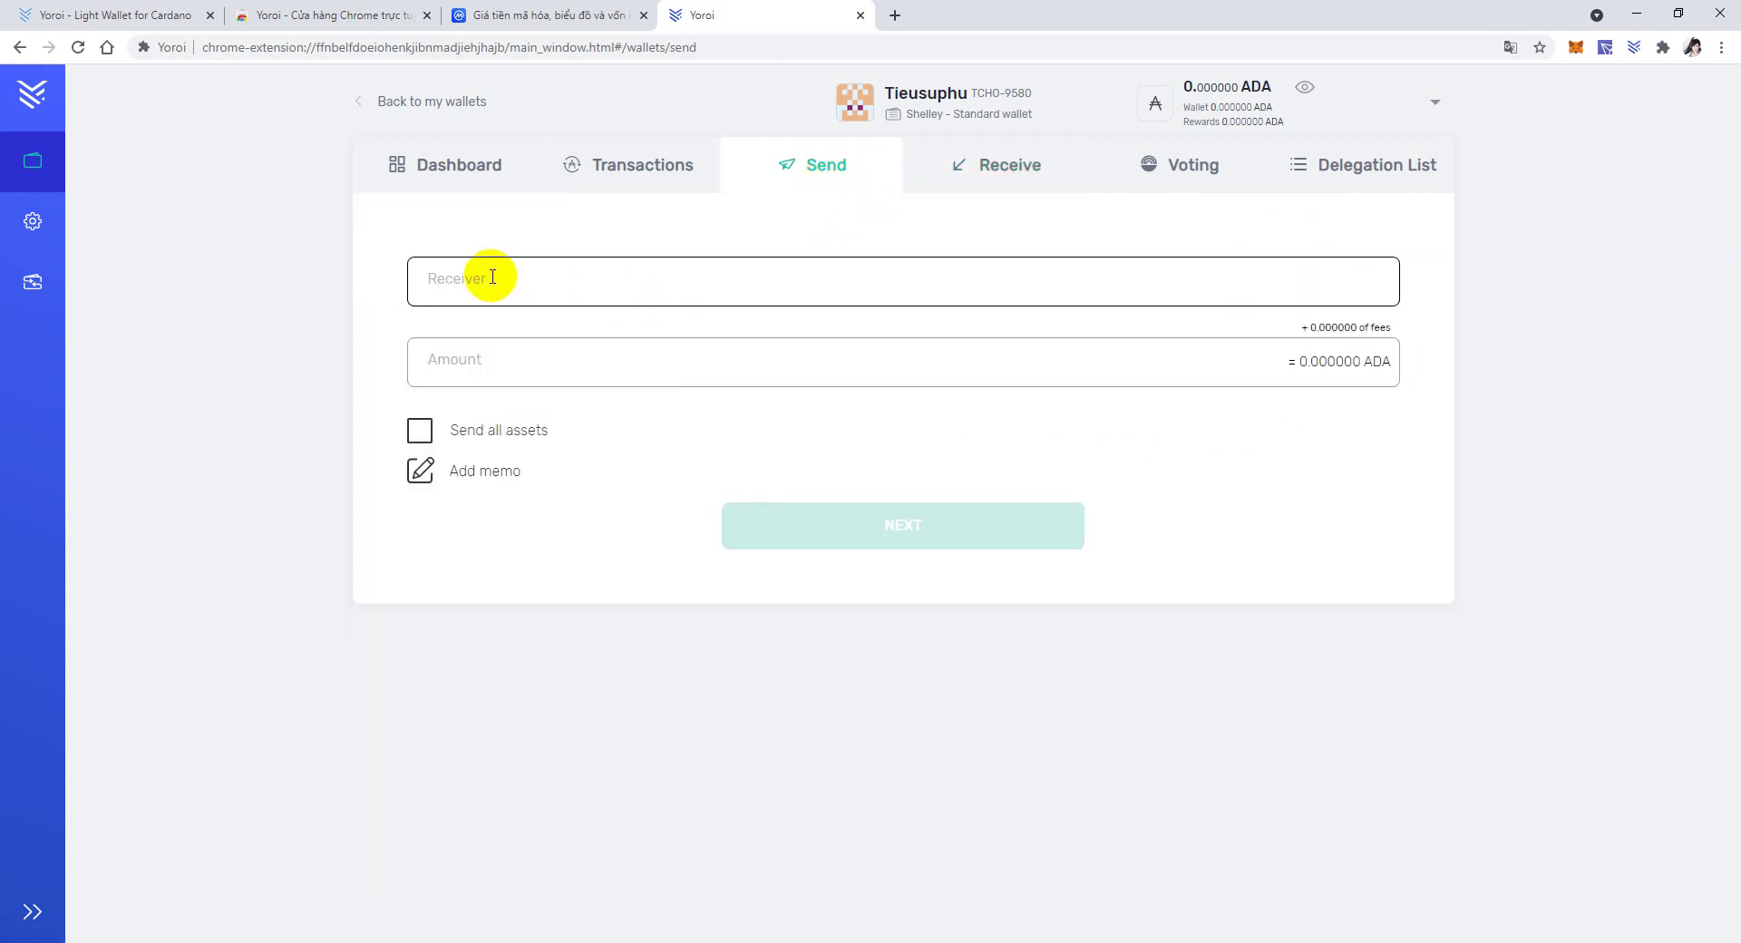
click(492, 281)
key(ctrl+v)
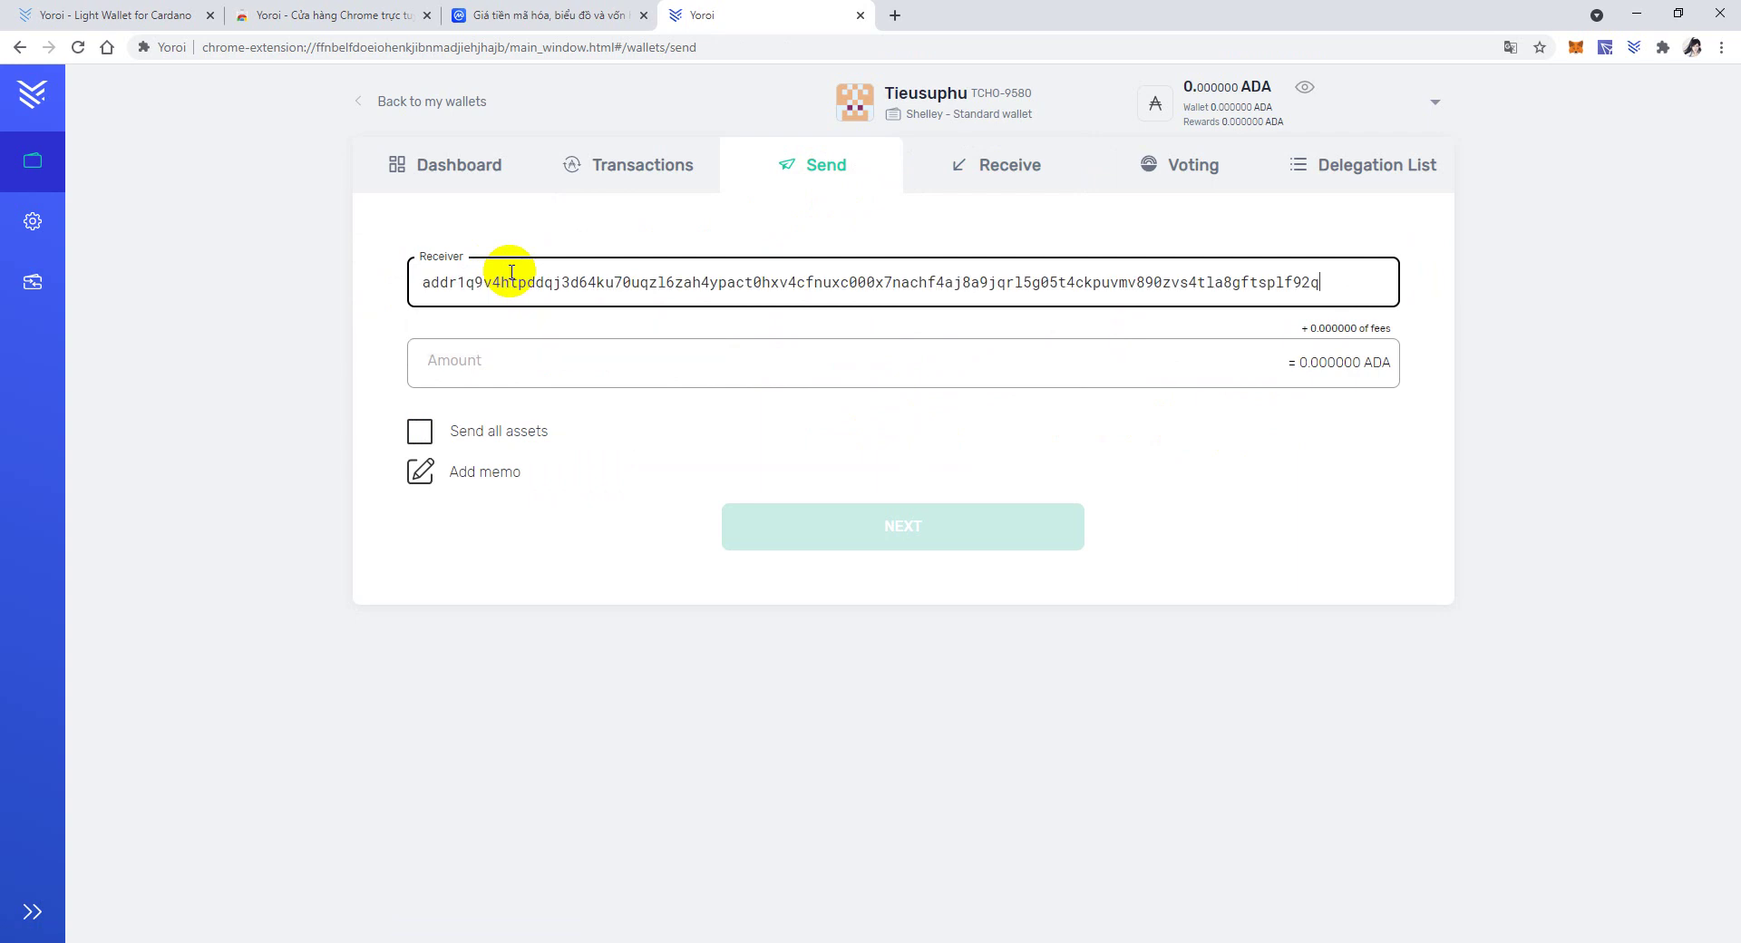
Enter 10 as the send amount, then clear the amount field.
click(487, 354)
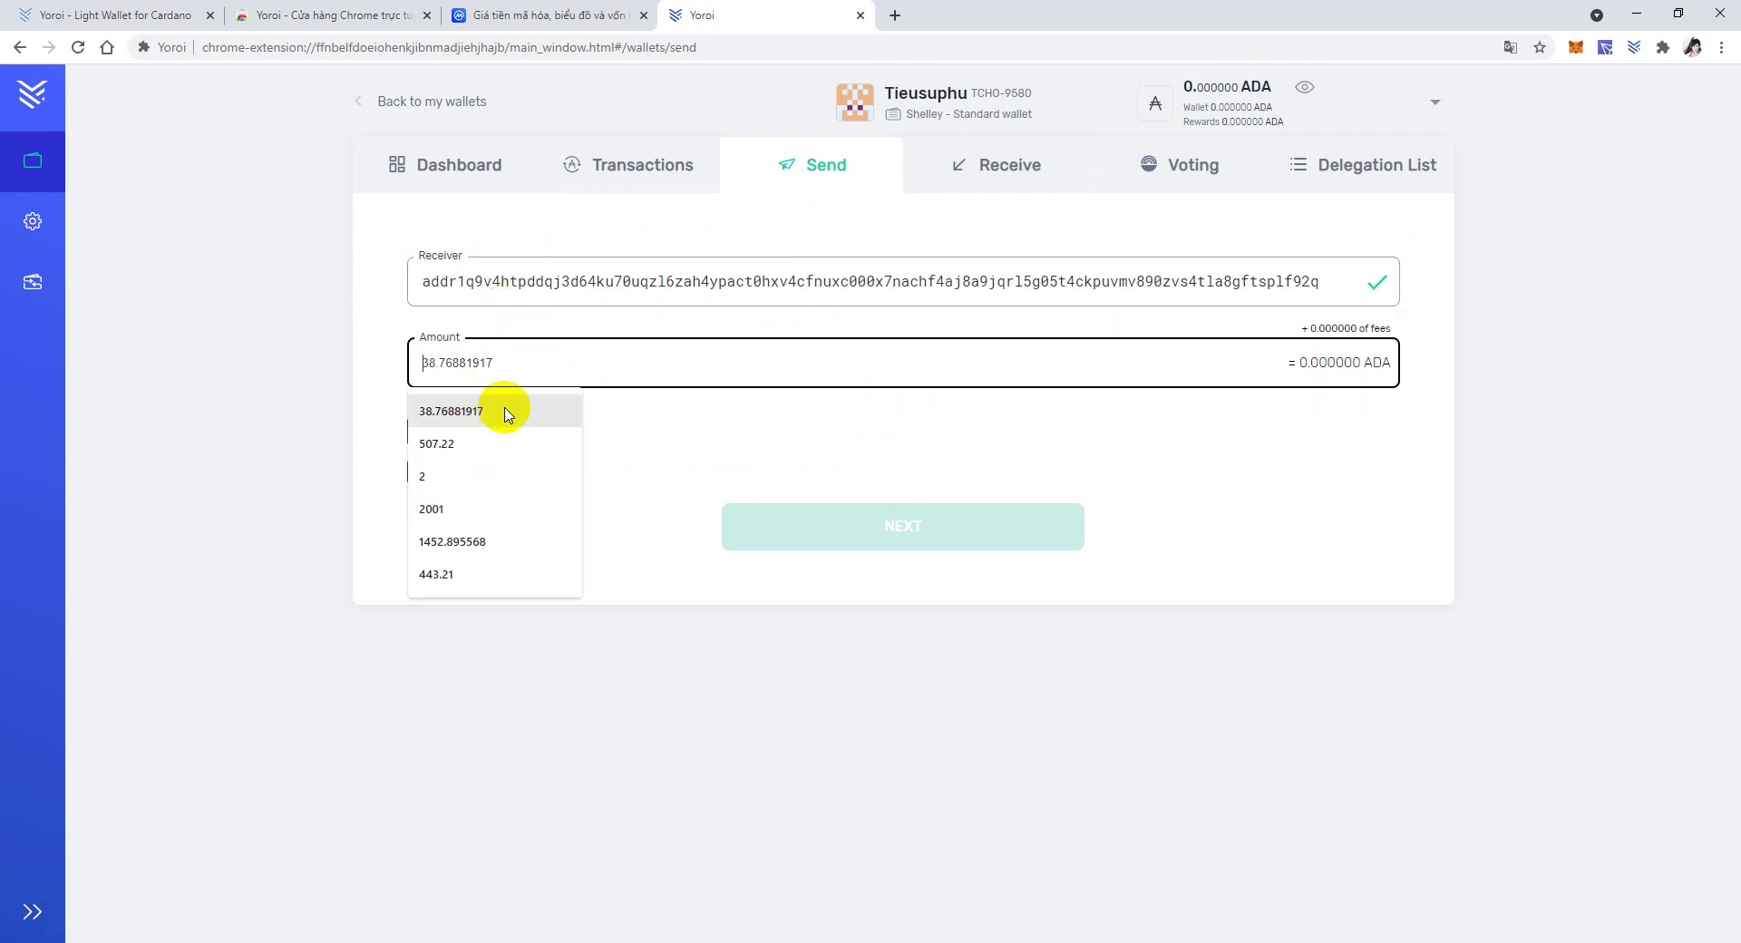
click(292, 389)
click(455, 358)
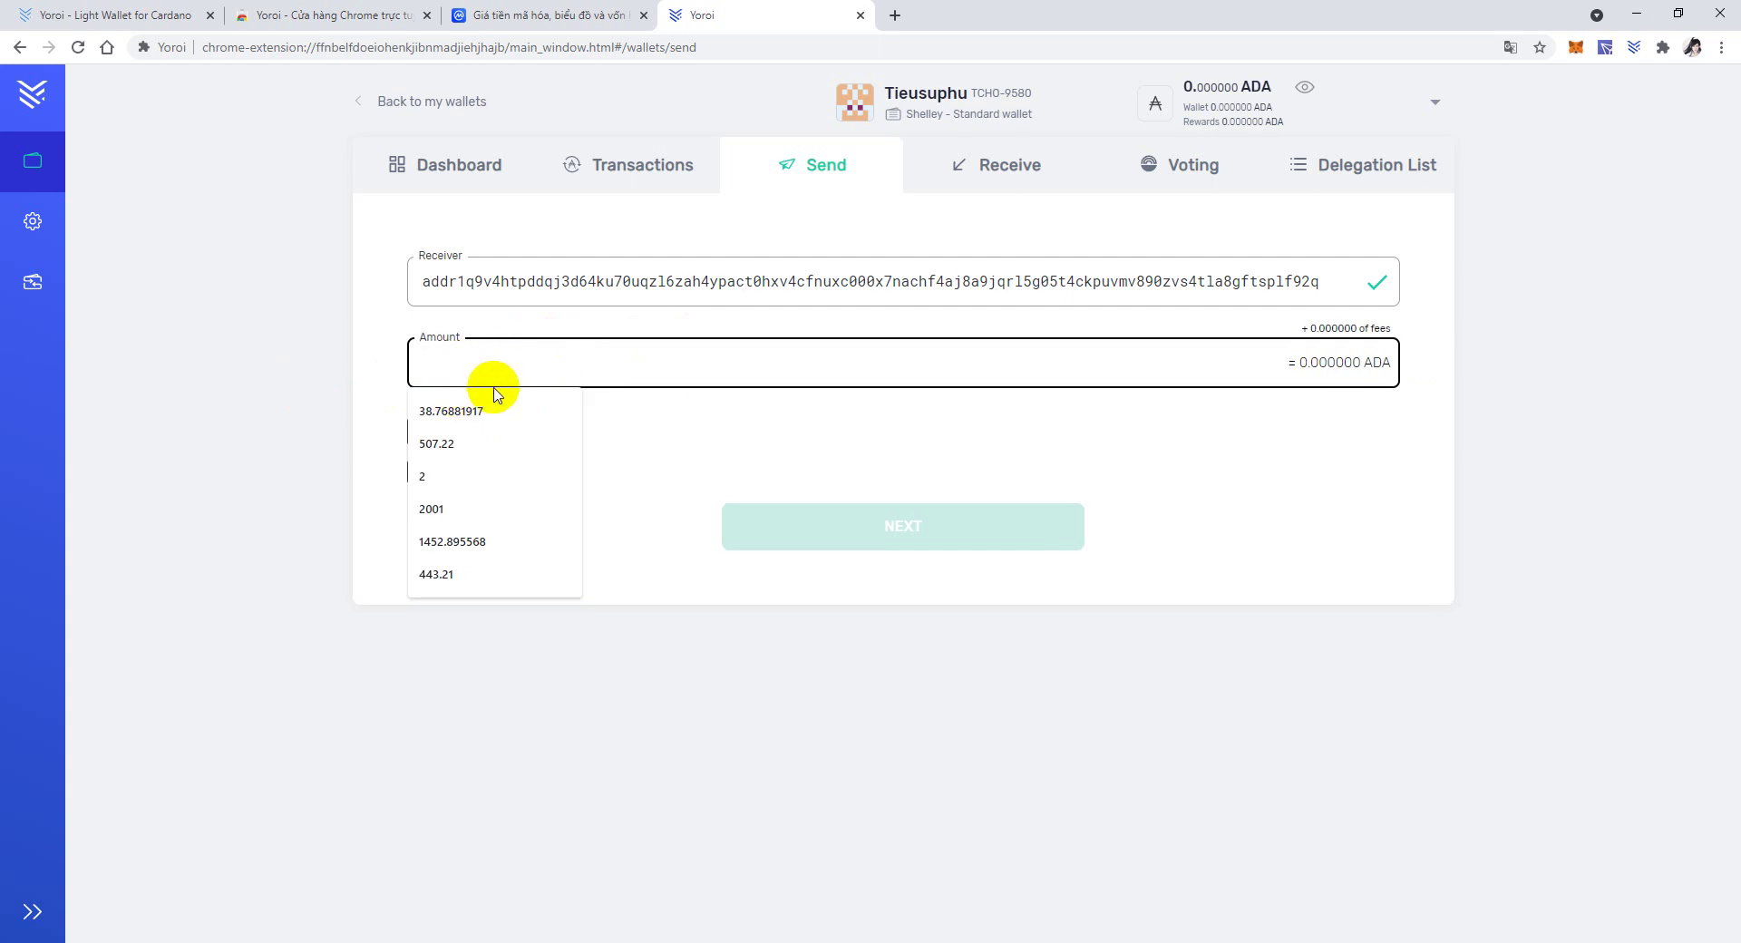
text(1,000)
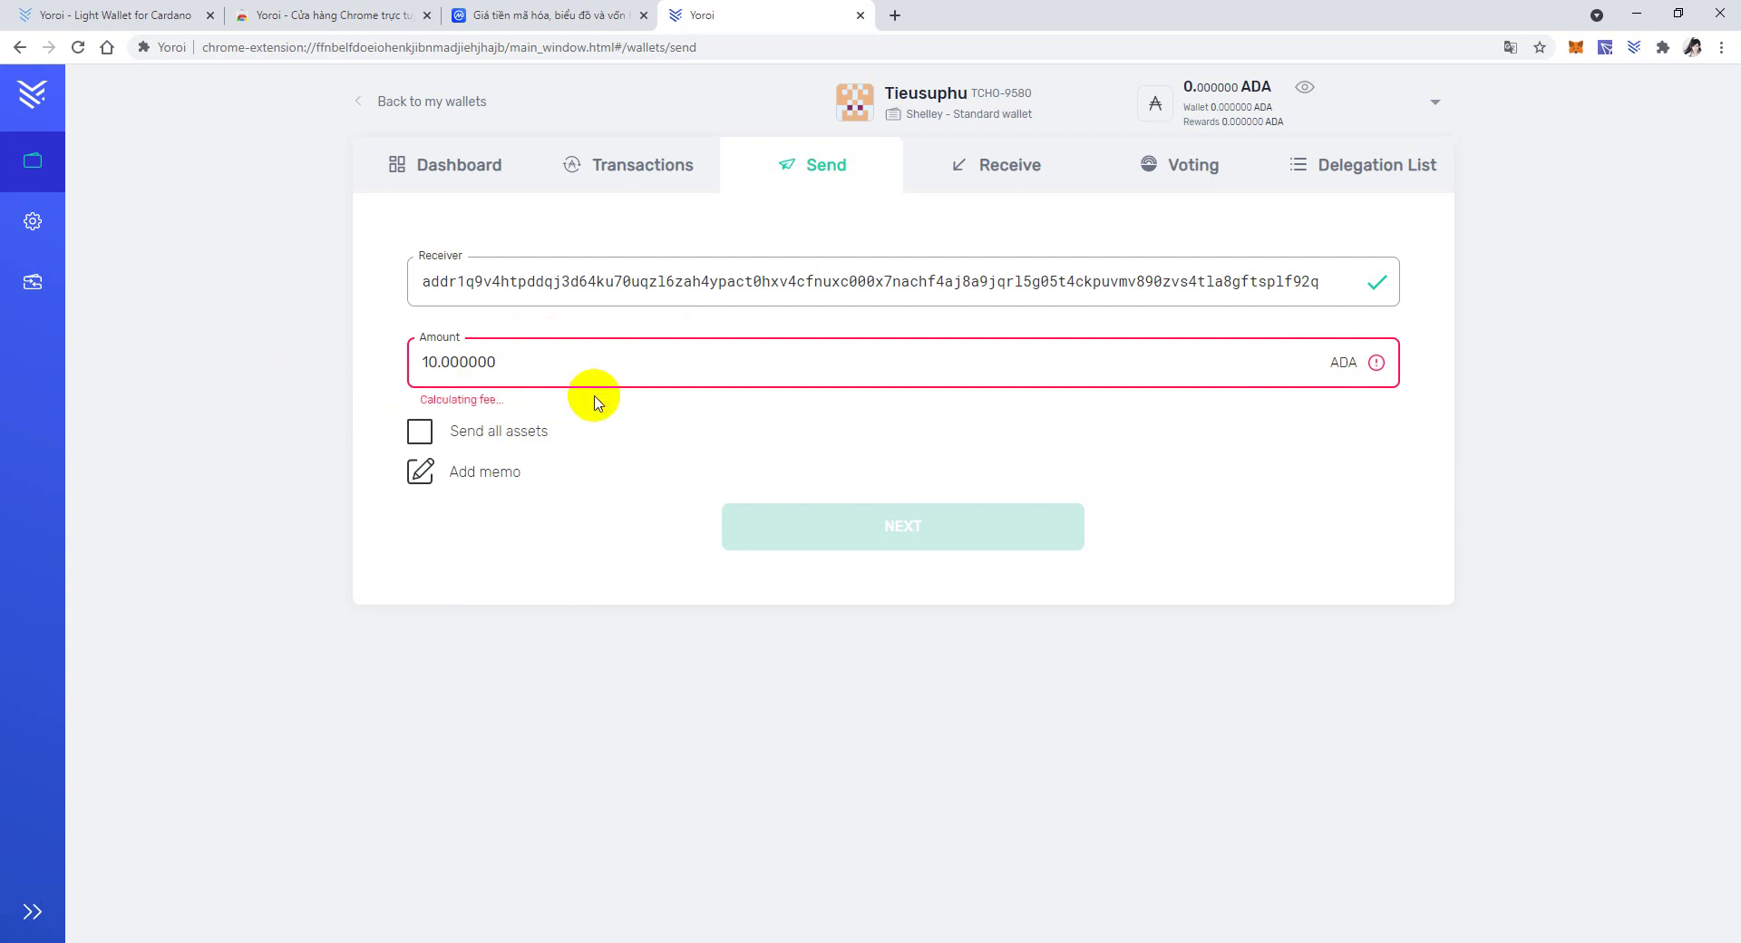
triple_click(632, 362)
key(BackSpace)
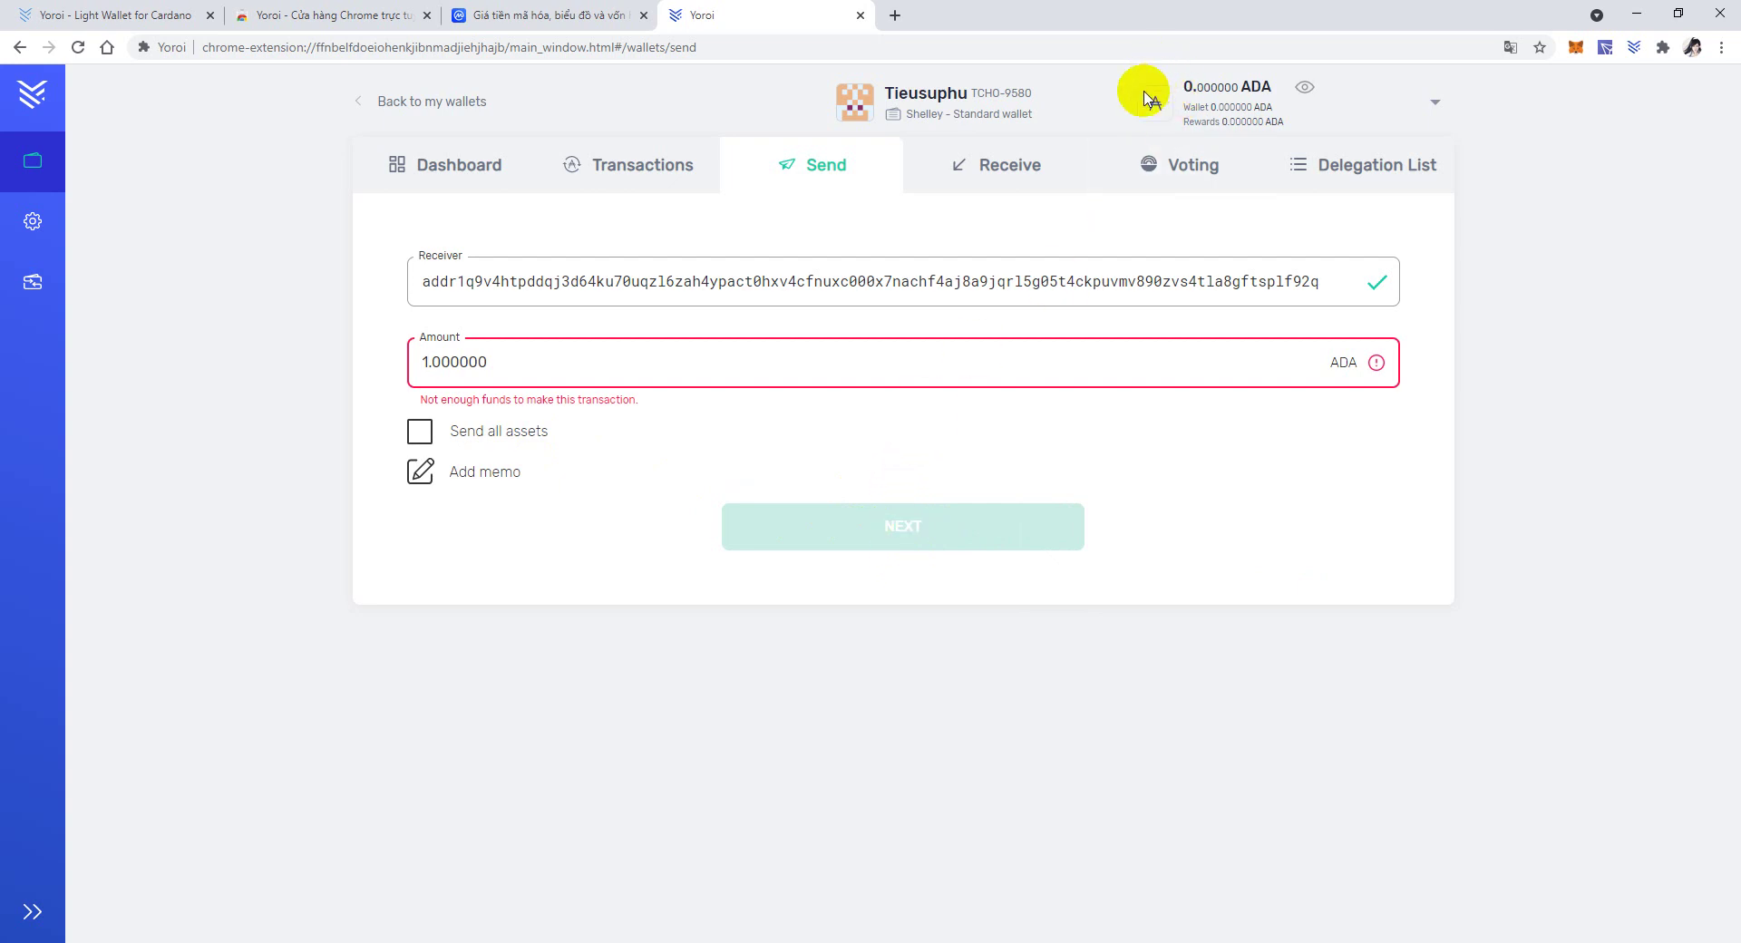
click(1049, 175)
Check the wallet's voting status, summary dashboard and empty transaction history.
click(1155, 167)
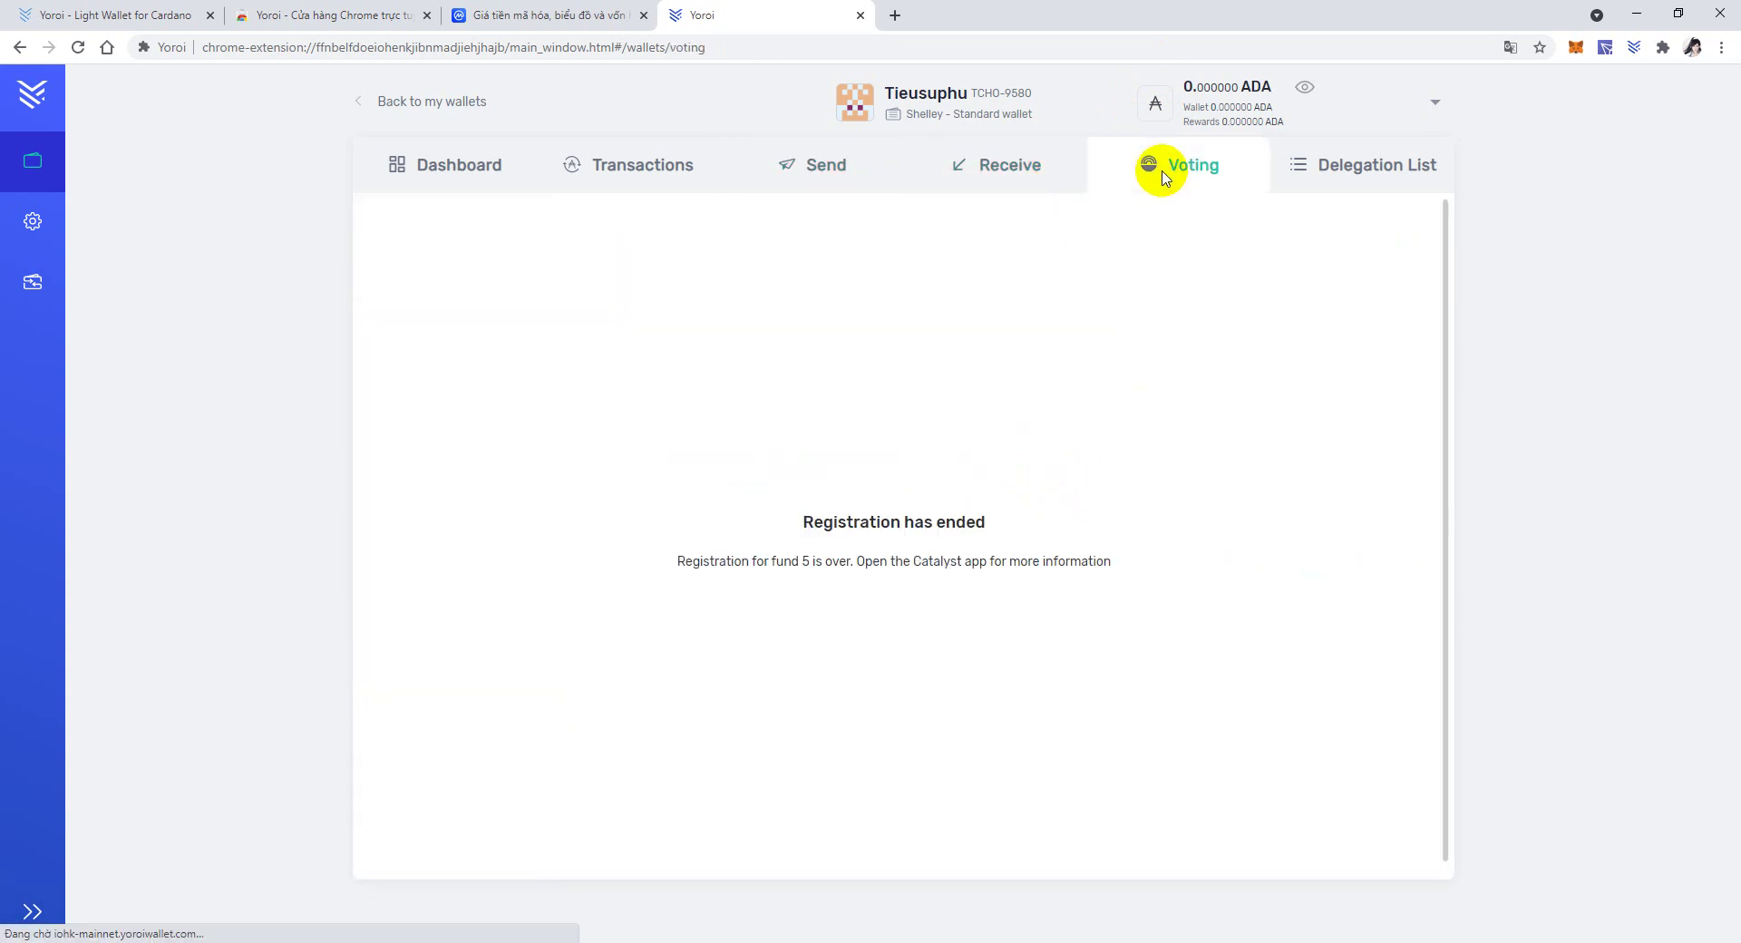
click(472, 184)
scroll(766, 330, down, 2)
scroll(778, 324, up, 2)
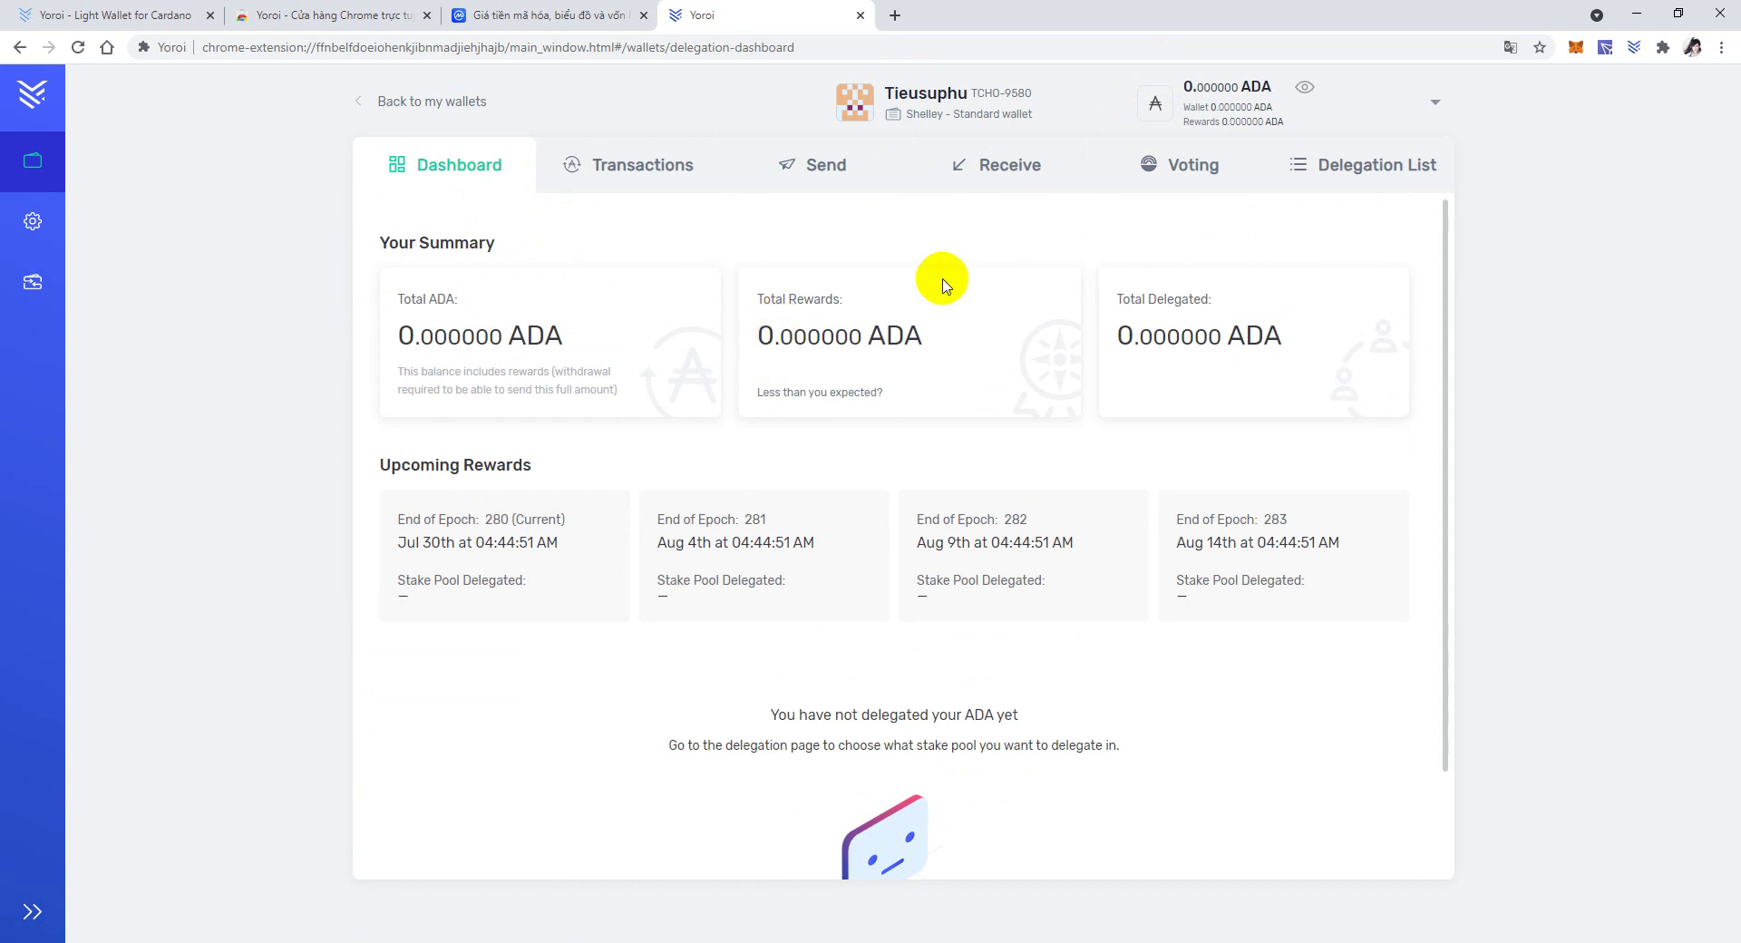
click(588, 191)
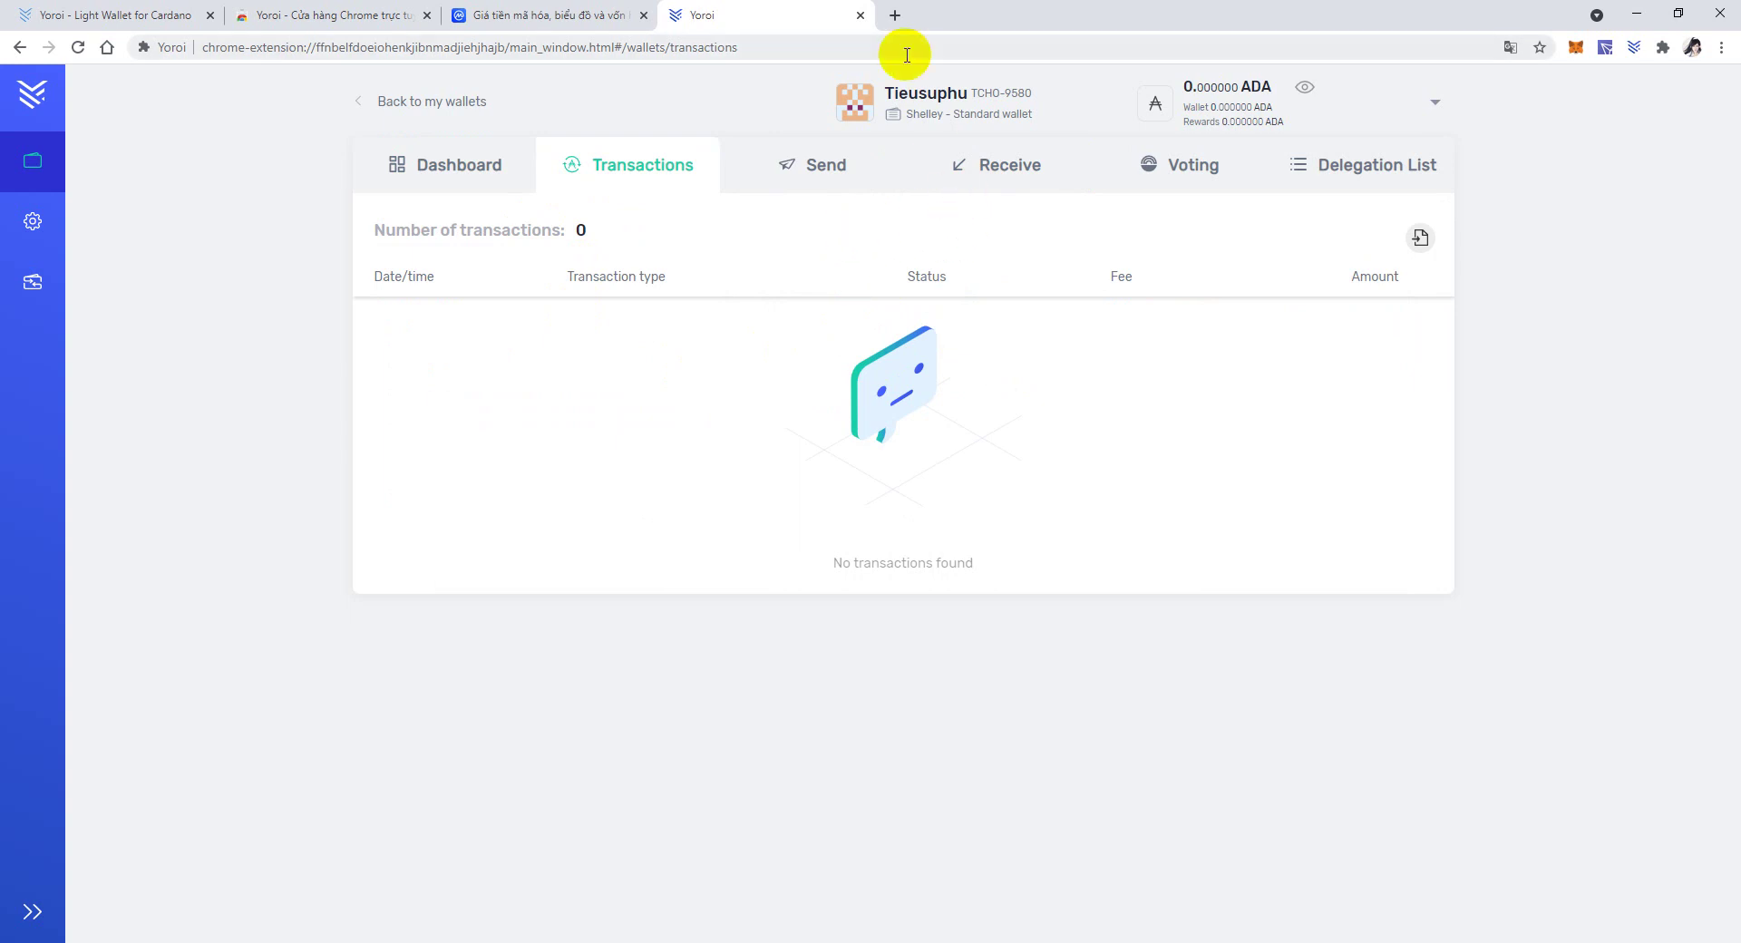
Switch back to the yoroi-wallet.com home page and skim it.
click(177, 15)
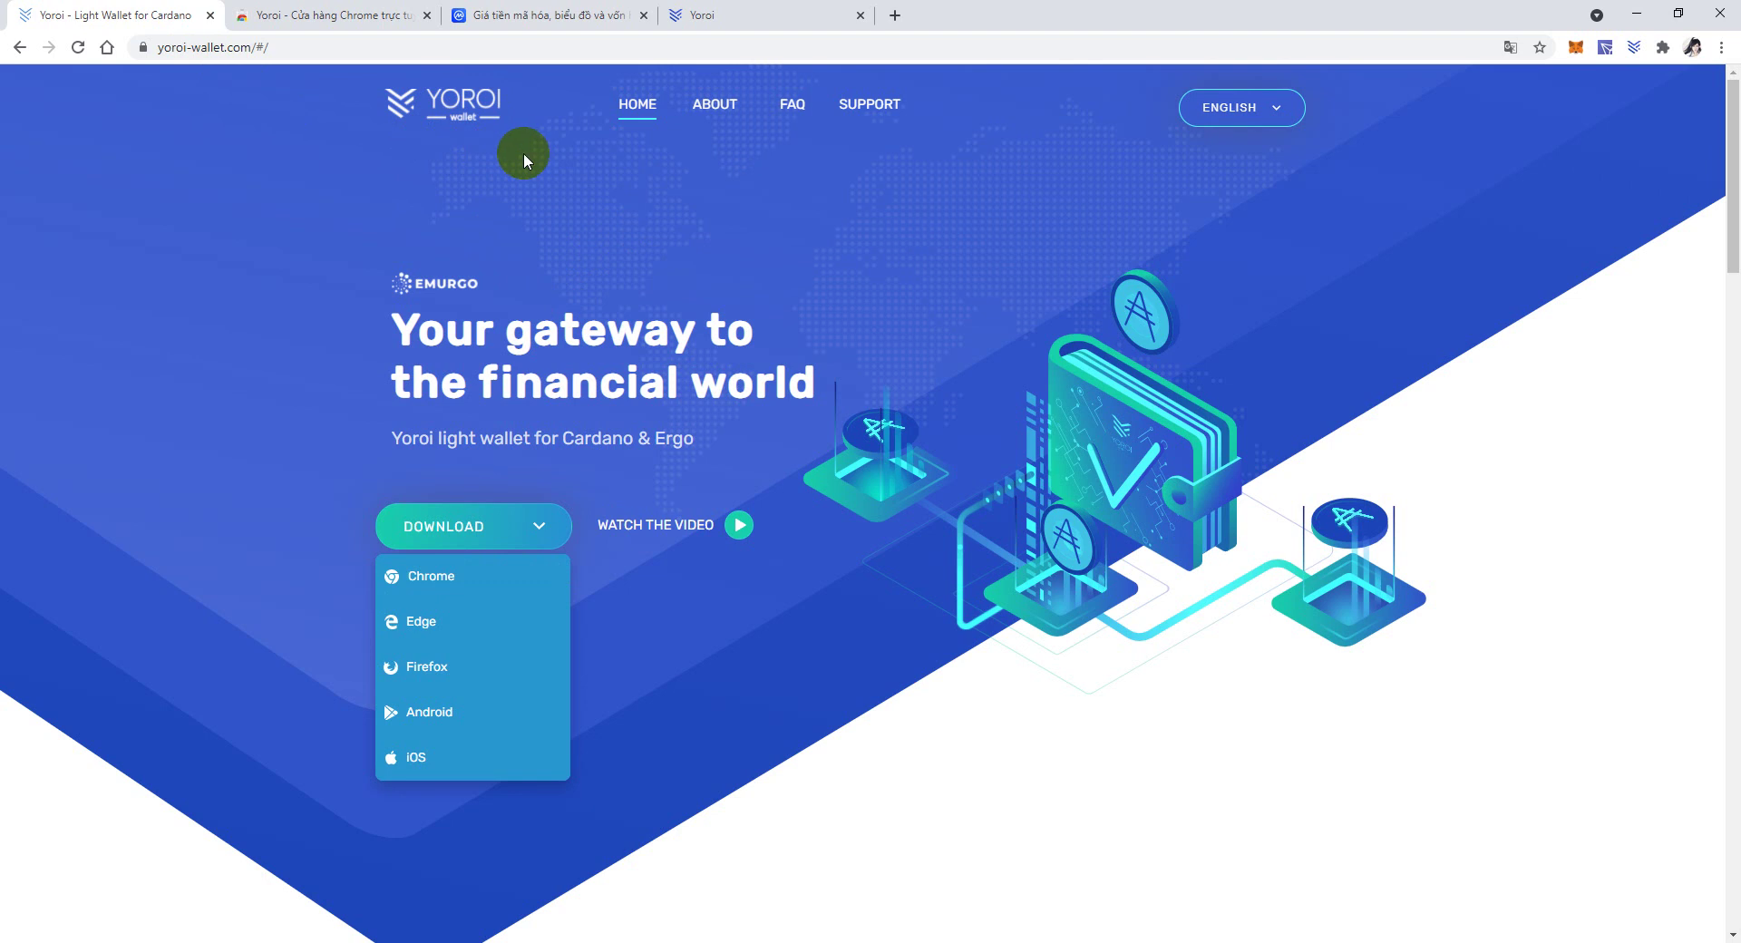
scroll(725, 172, down, 4)
scroll(906, 190, up, 1)
scroll(996, 208, up, 3)
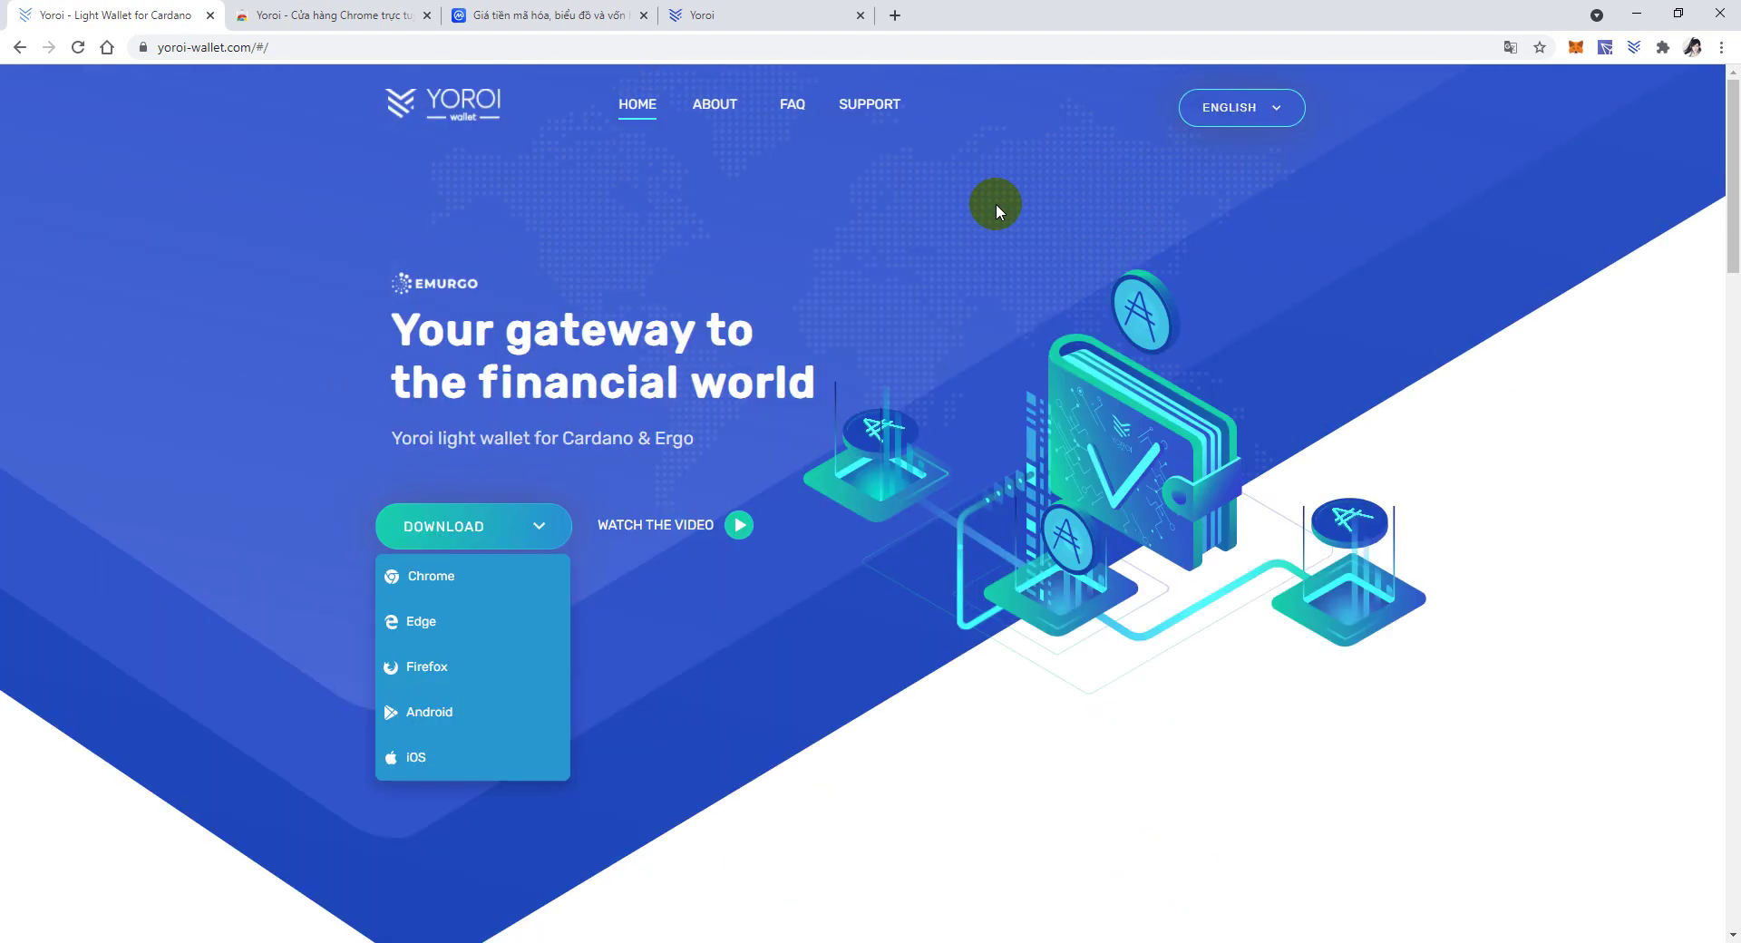